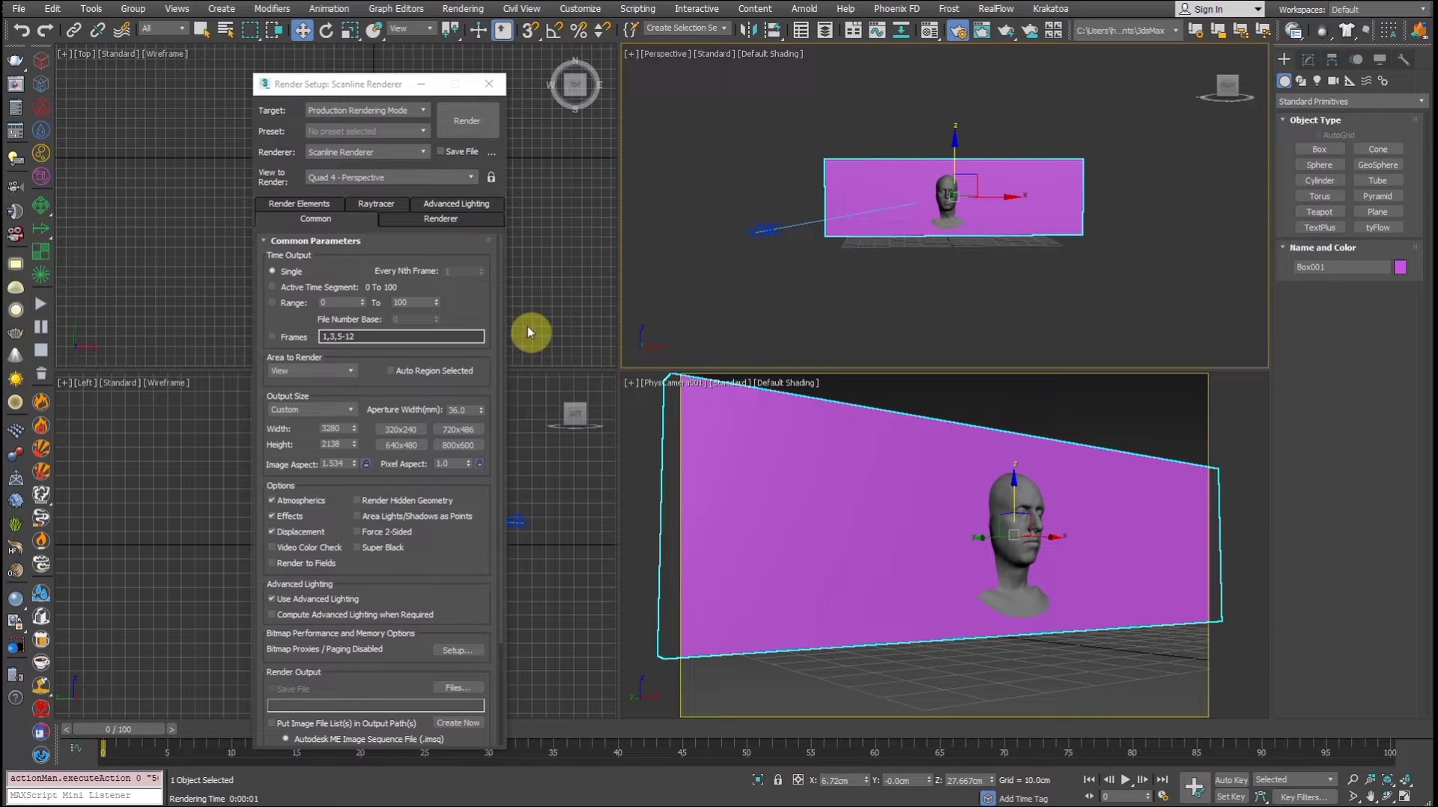
- Set the render output height to 960 pixels
{"action": "type", "text": "960"}
{"action": "key", "text": "Return"}
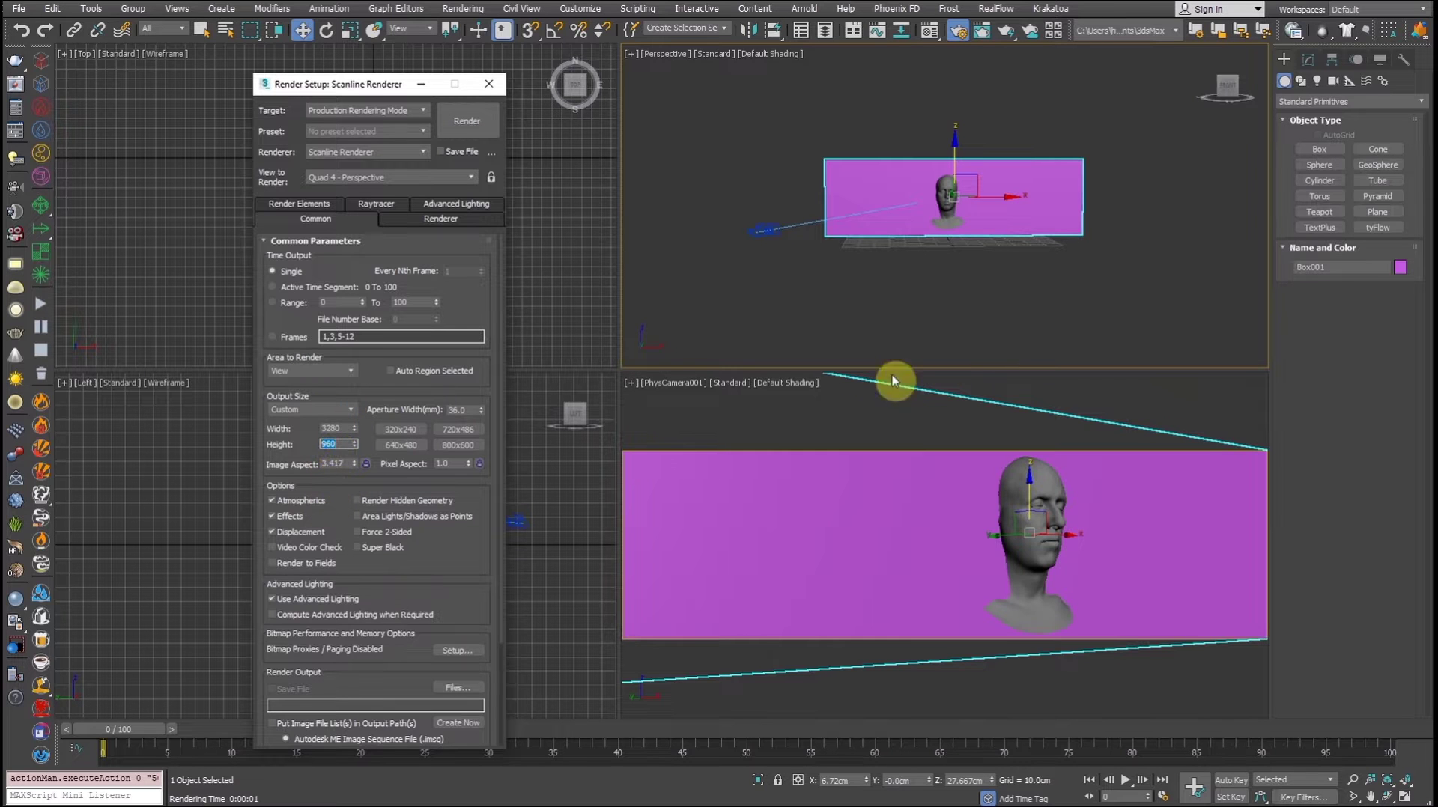
- Examine the box wall, the head and the camera from several angles in the Perspective viewport
{"action": "left_click", "coordinate": [983, 201]}
{"action": "middle_click_drag", "start_coordinate": [983, 201], "coordinate": [937, 236]}
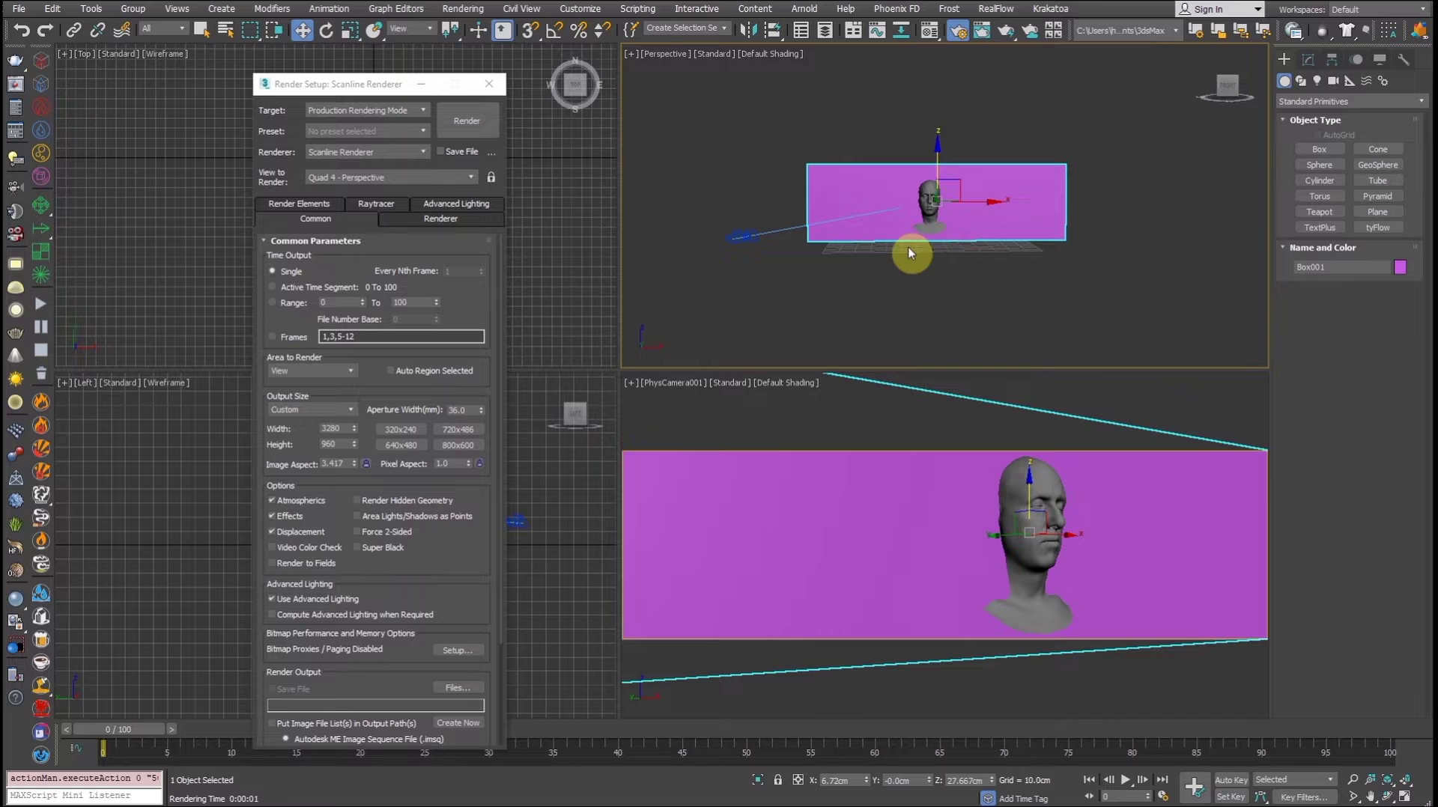
{"action": "middle_click_drag", "start_coordinate": [886, 183], "coordinate": [931, 218], "text": "alt"}
{"action": "left_click_drag", "start_coordinate": [930, 218], "coordinate": [934, 231]}
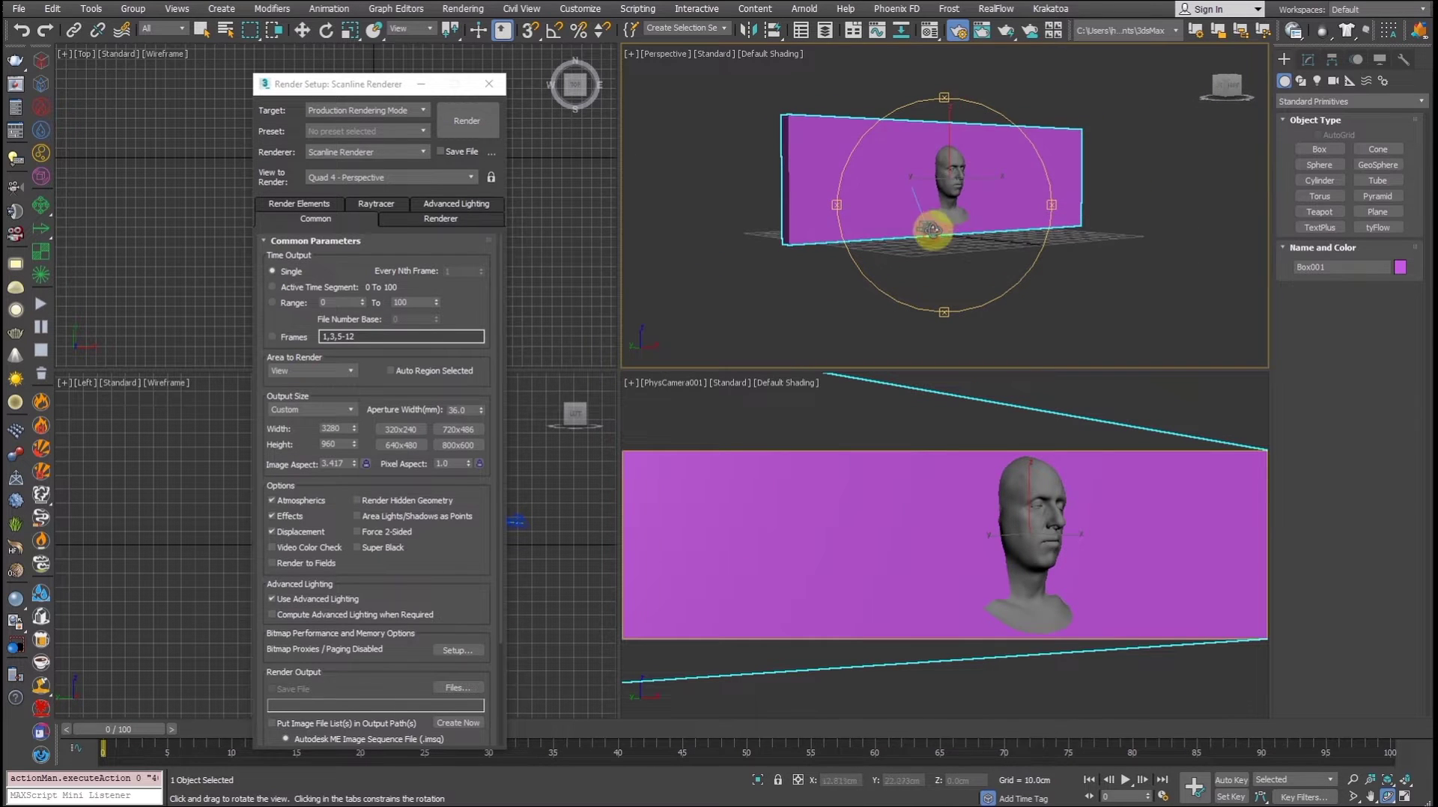
{"action": "key", "text": "w"}
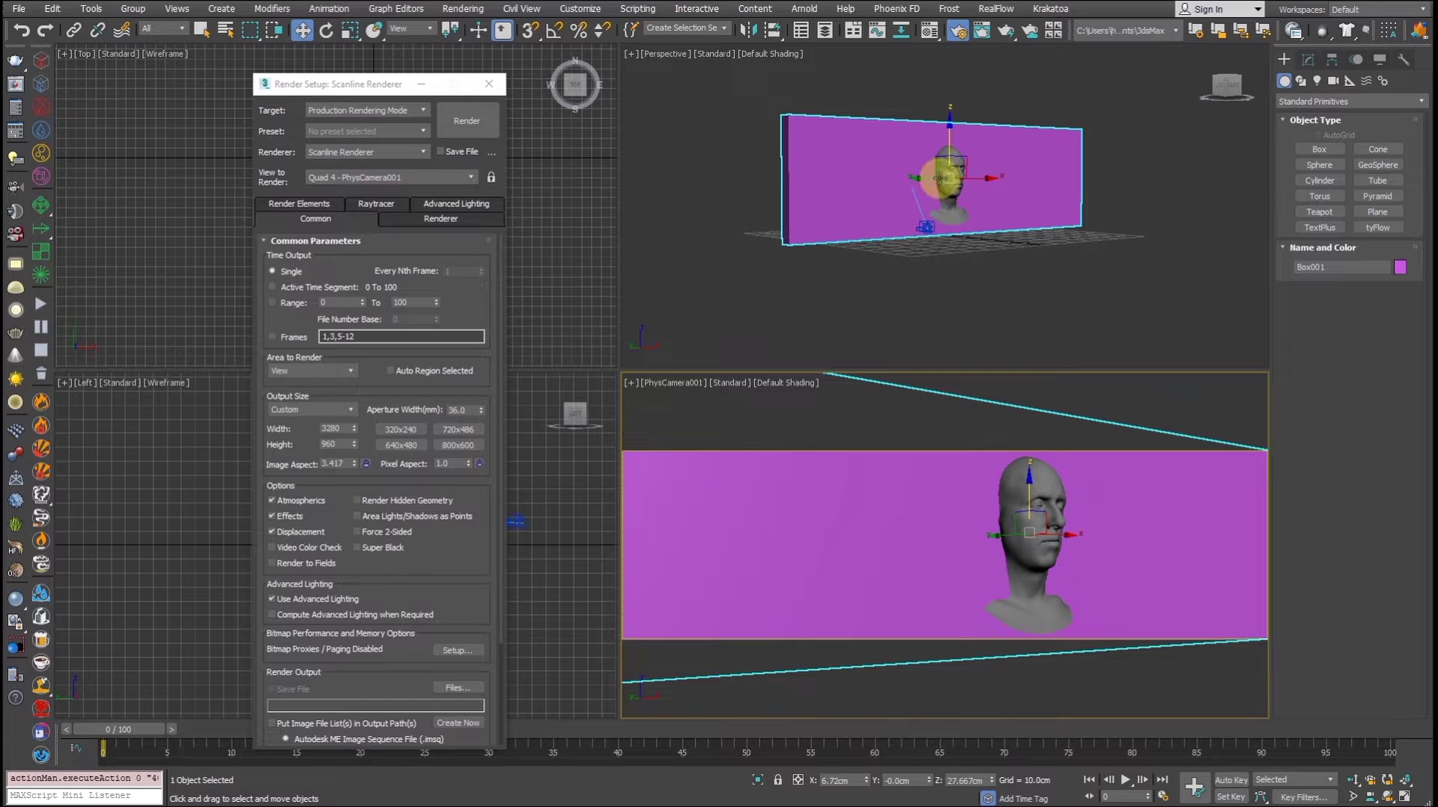
{"action": "left_click", "coordinate": [938, 210]}
{"action": "middle_click_drag", "start_coordinate": [938, 211], "coordinate": [919, 214]}
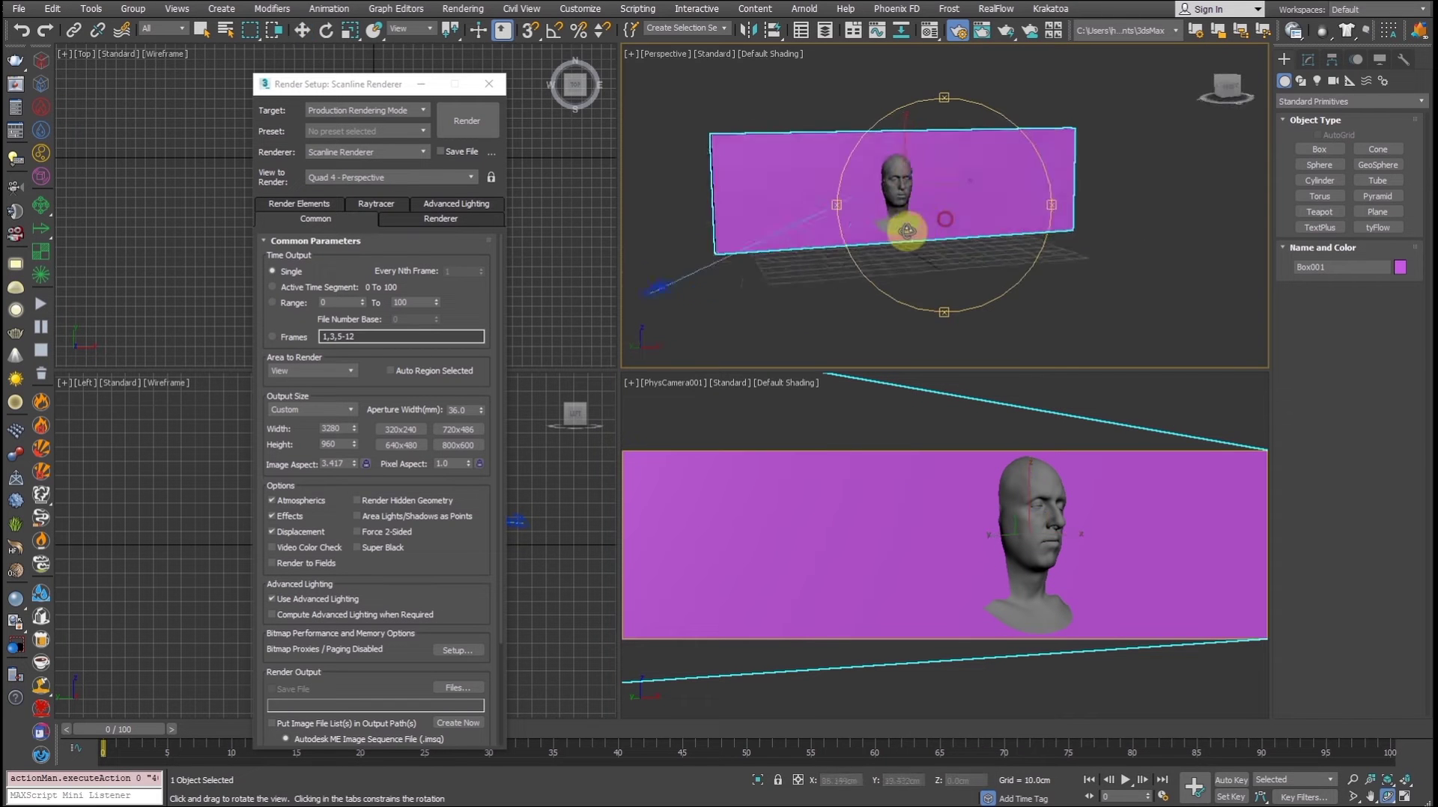
{"action": "left_click_drag", "start_coordinate": [906, 231], "coordinate": [938, 210]}
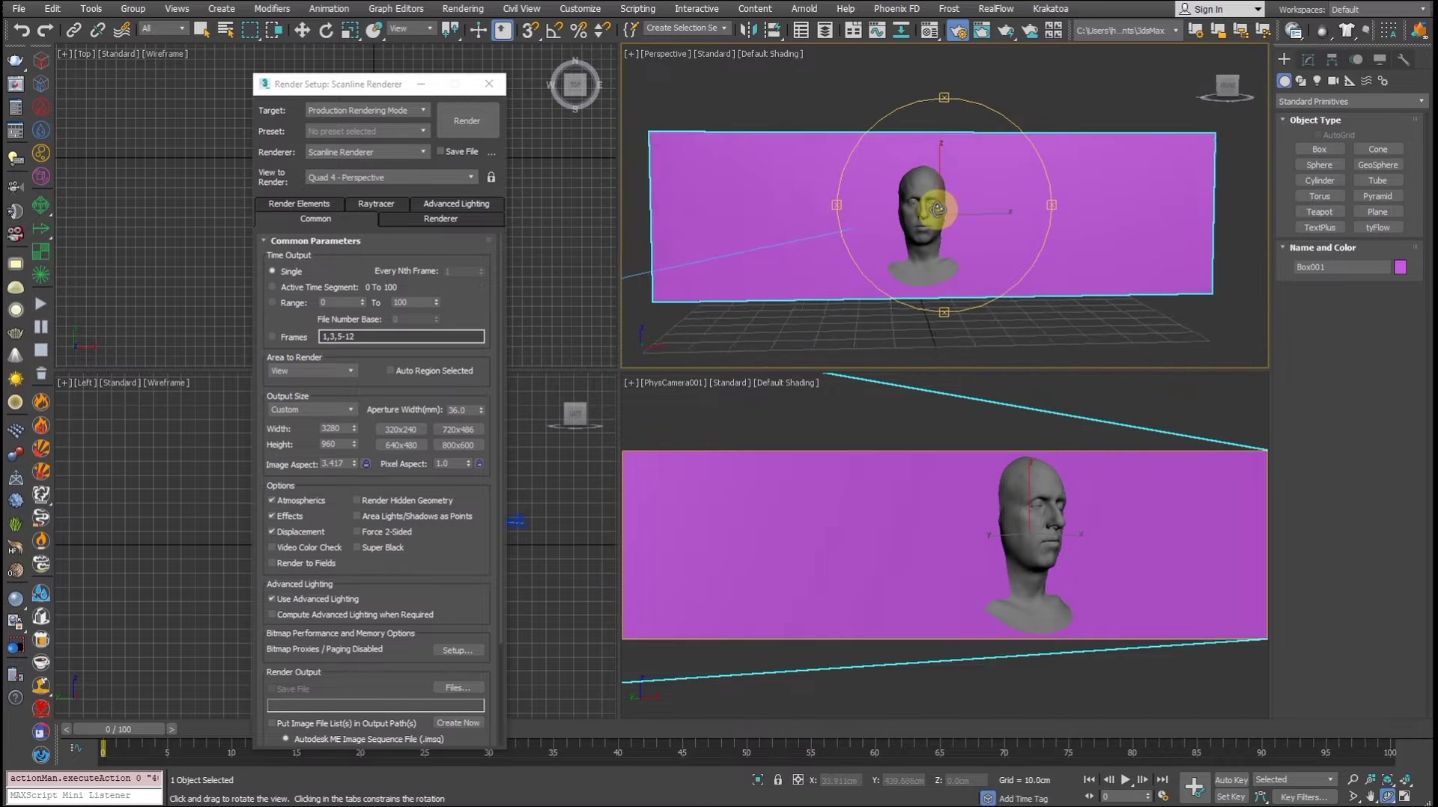
- Show safe frames in the Perspective viewport and make the wall fill the frame around the head
{"action": "right_click", "coordinate": [846, 421]}
{"action": "left_click", "coordinate": [656, 59]}
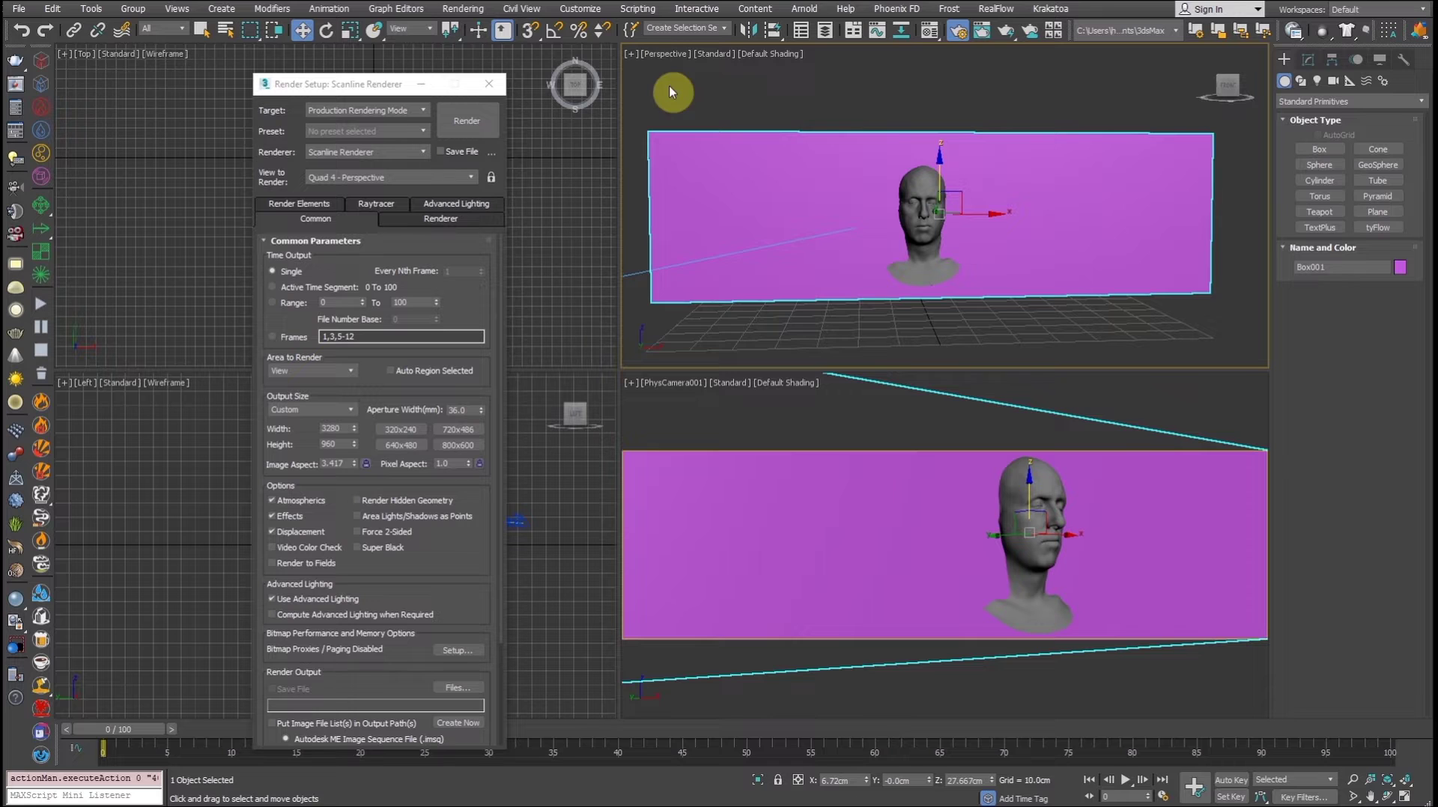
{"action": "left_click", "coordinate": [662, 54]}
{"action": "left_click", "coordinate": [725, 302]}
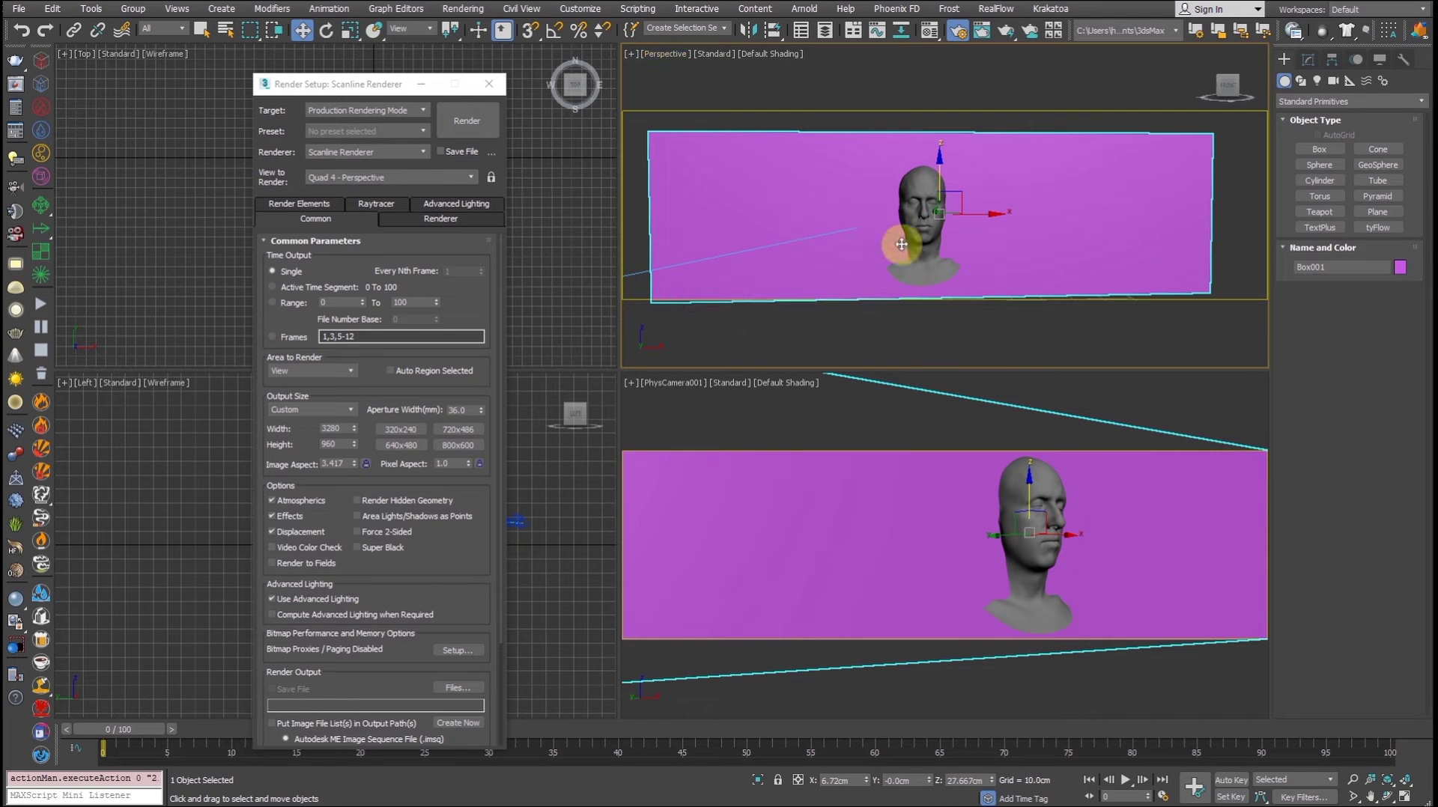
{"action": "left_click", "coordinate": [1356, 784]}
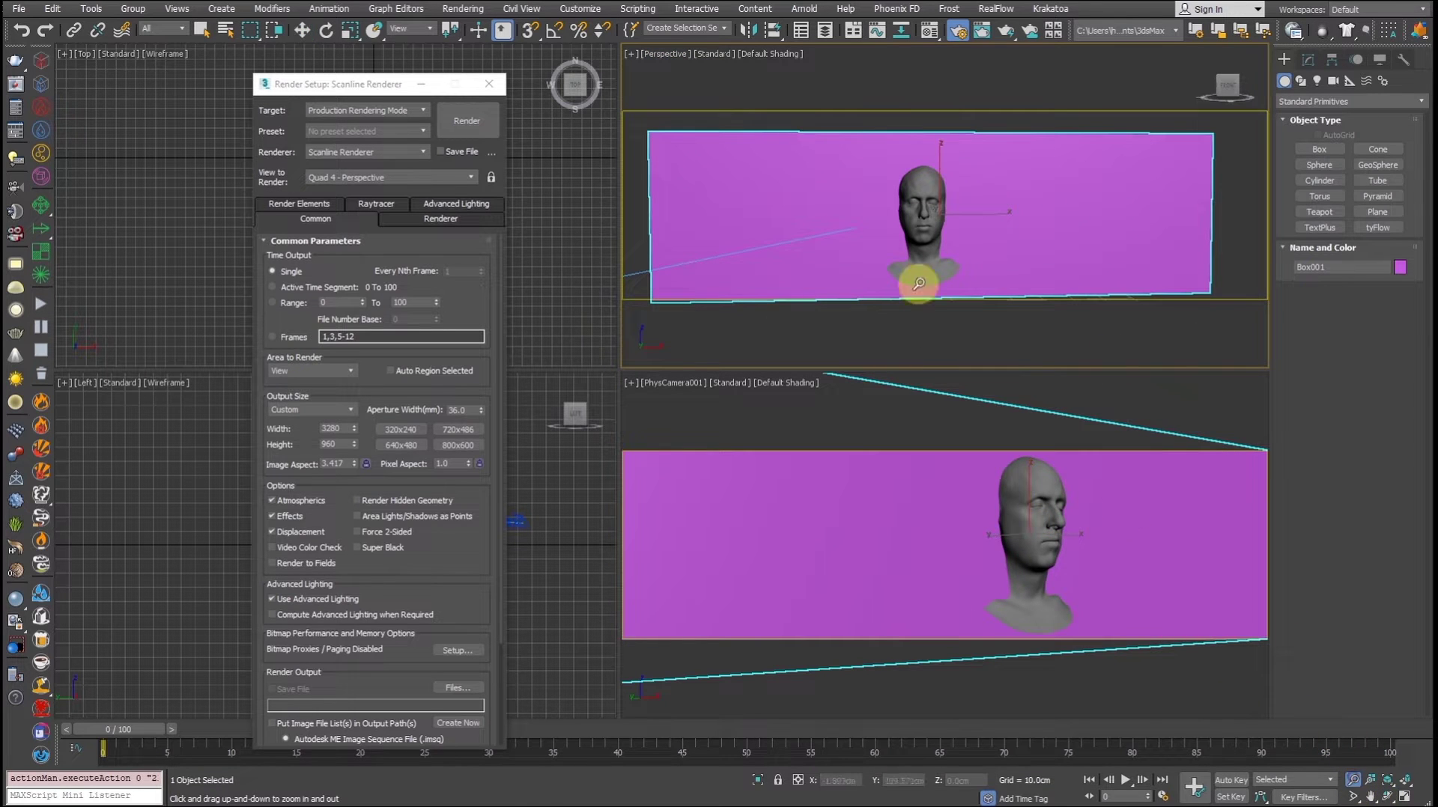
{"action": "left_click_drag", "start_coordinate": [847, 160], "coordinate": [951, 208]}
{"action": "left_click", "coordinate": [1375, 788]}
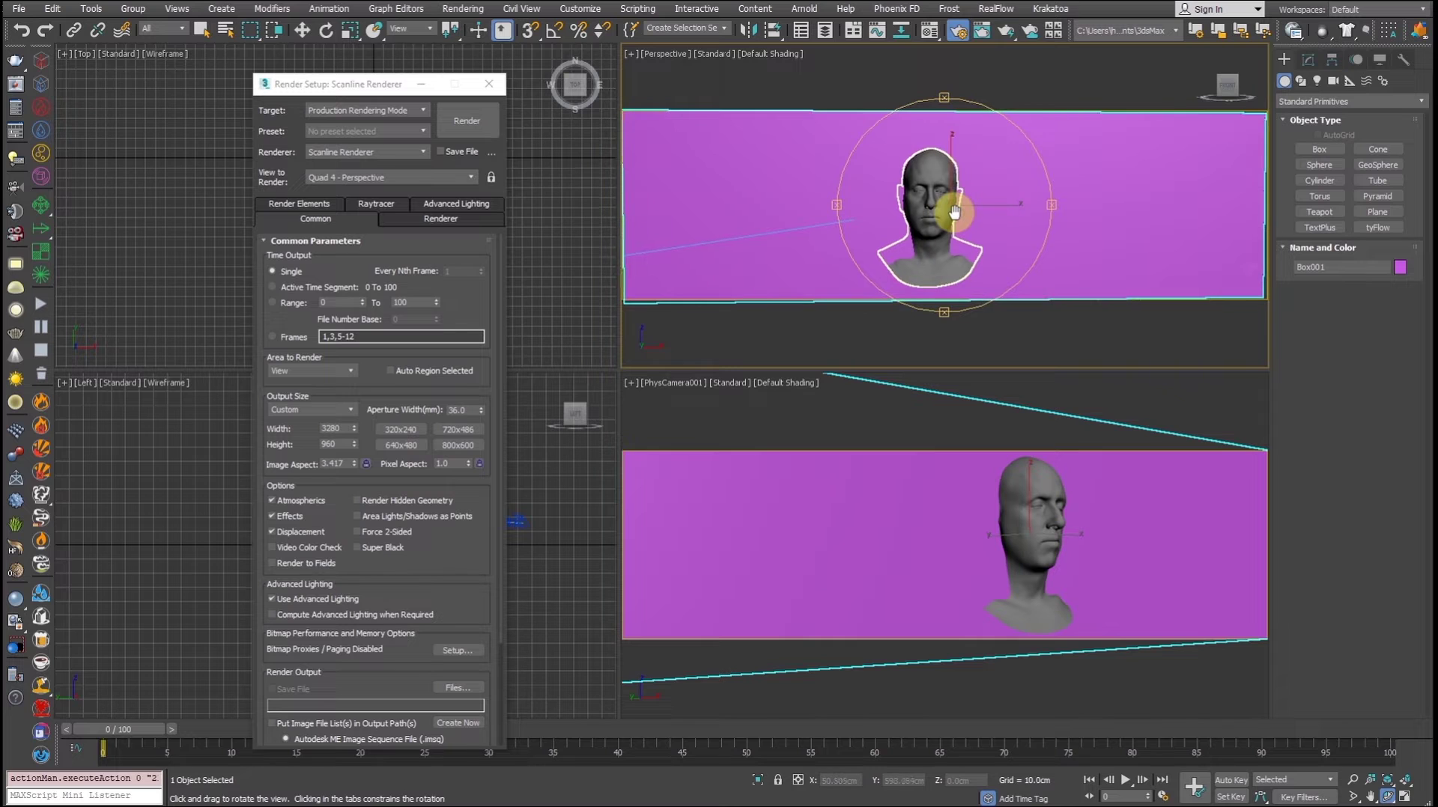
{"action": "right_click", "coordinate": [955, 250]}
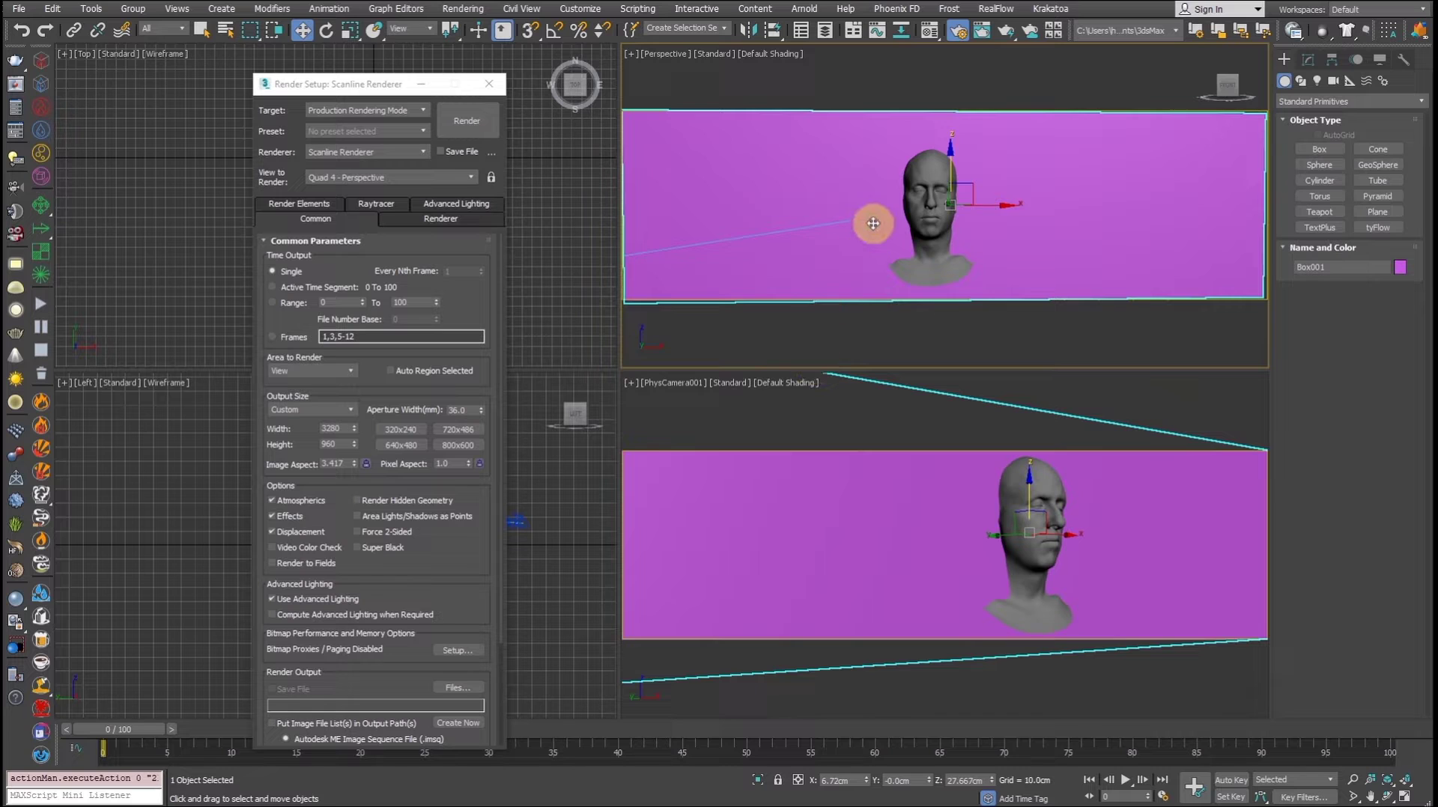
- Enlarge the PhysCamera001 viewport by reducing the height of the Perspective viewport above it
{"action": "scroll", "coordinate": [873, 224], "scroll_direction": "down", "scroll_amount": 5}
{"action": "middle_click_drag", "start_coordinate": [880, 221], "coordinate": [872, 213]}
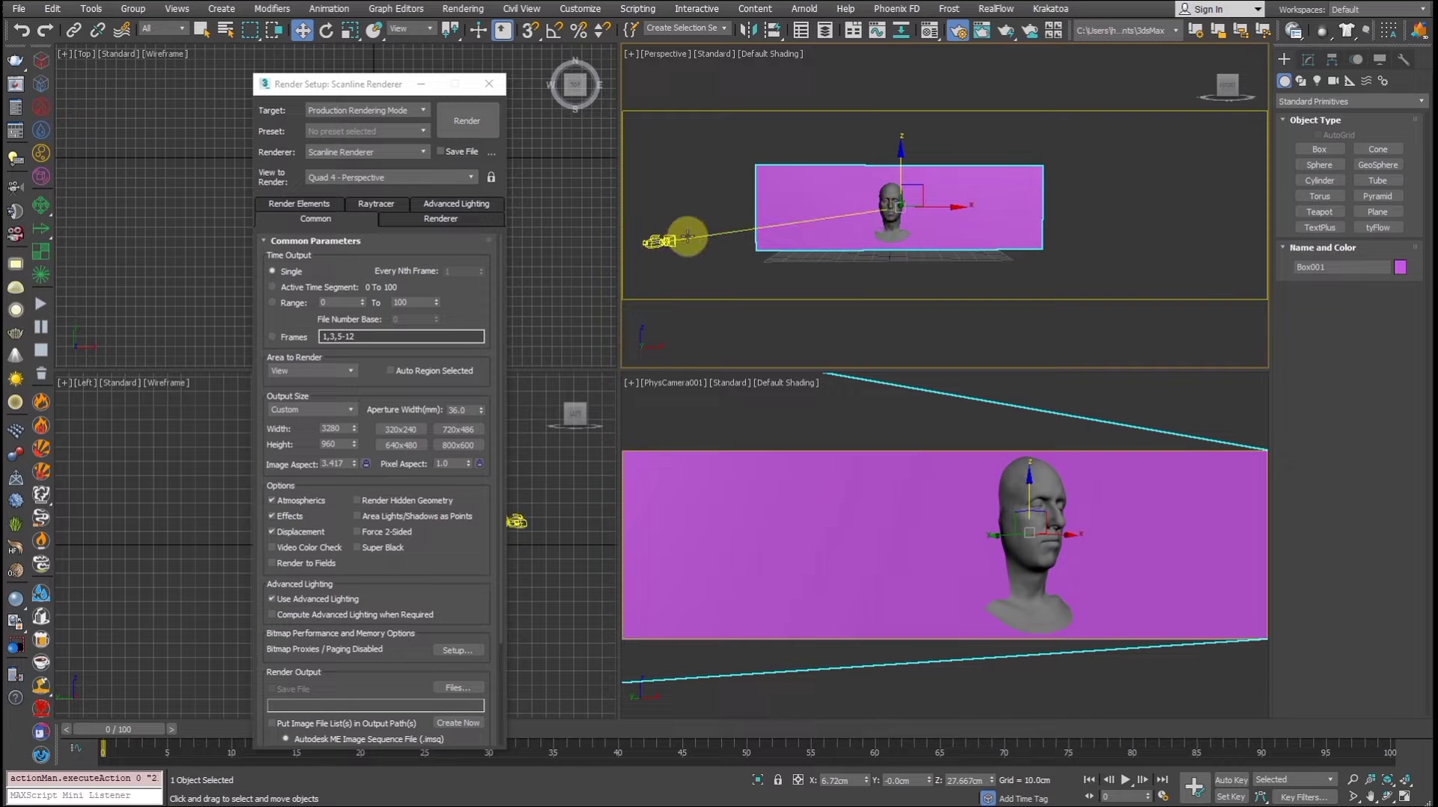
{"action": "middle_click_drag", "start_coordinate": [873, 218], "coordinate": [824, 426], "text": "alt"}
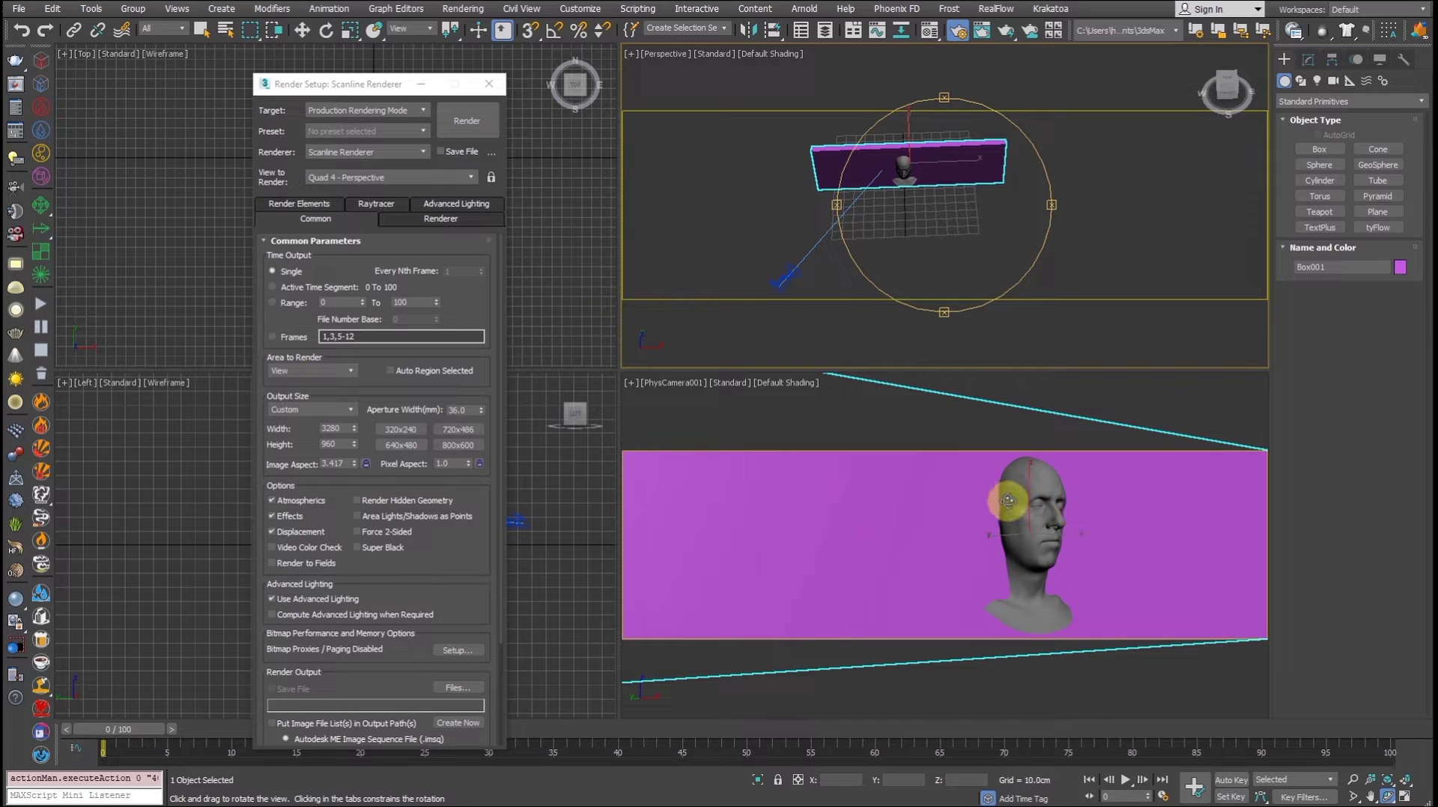
{"action": "left_click_drag", "start_coordinate": [964, 370], "coordinate": [966, 302]}
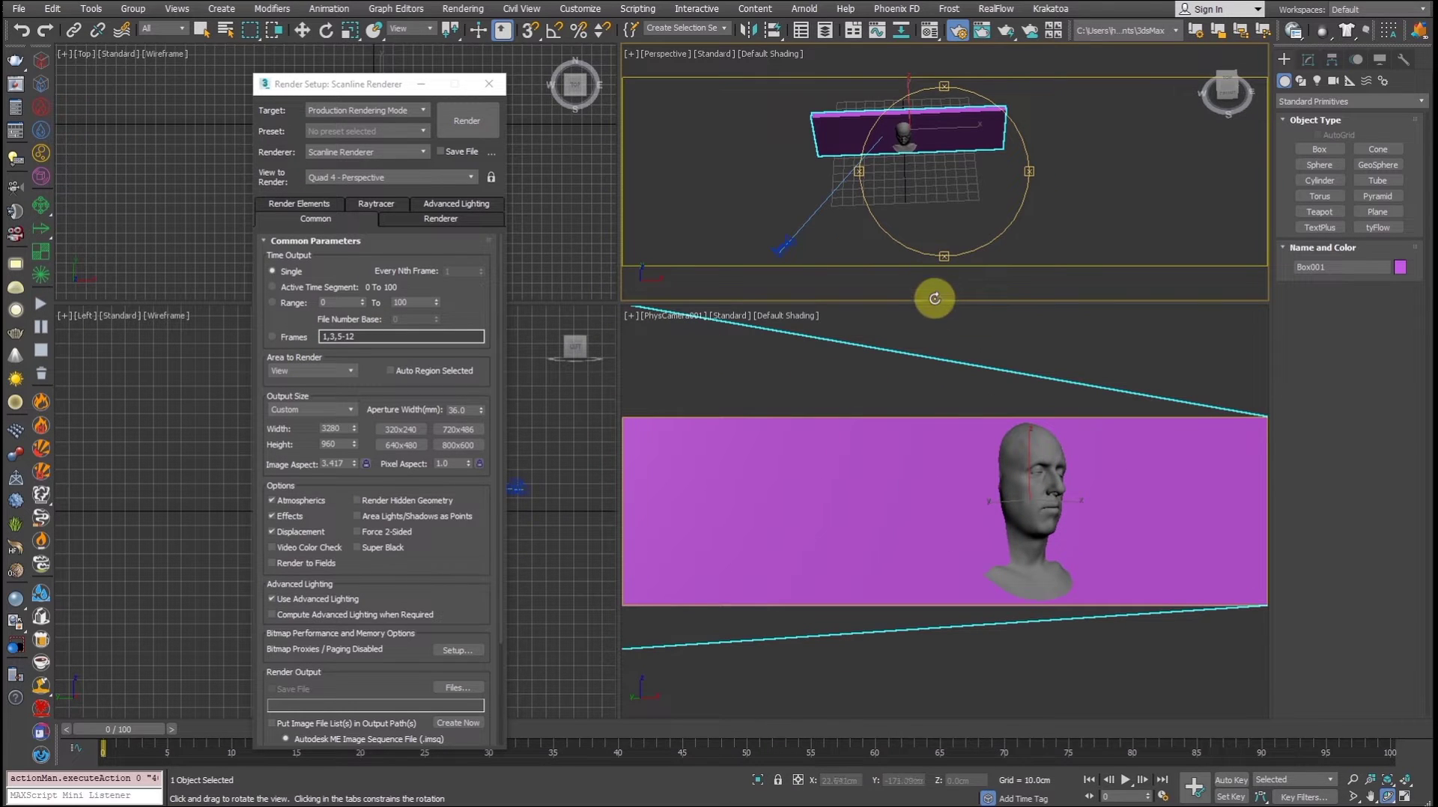
{"action": "left_click_drag", "start_coordinate": [935, 302], "coordinate": [940, 263]}
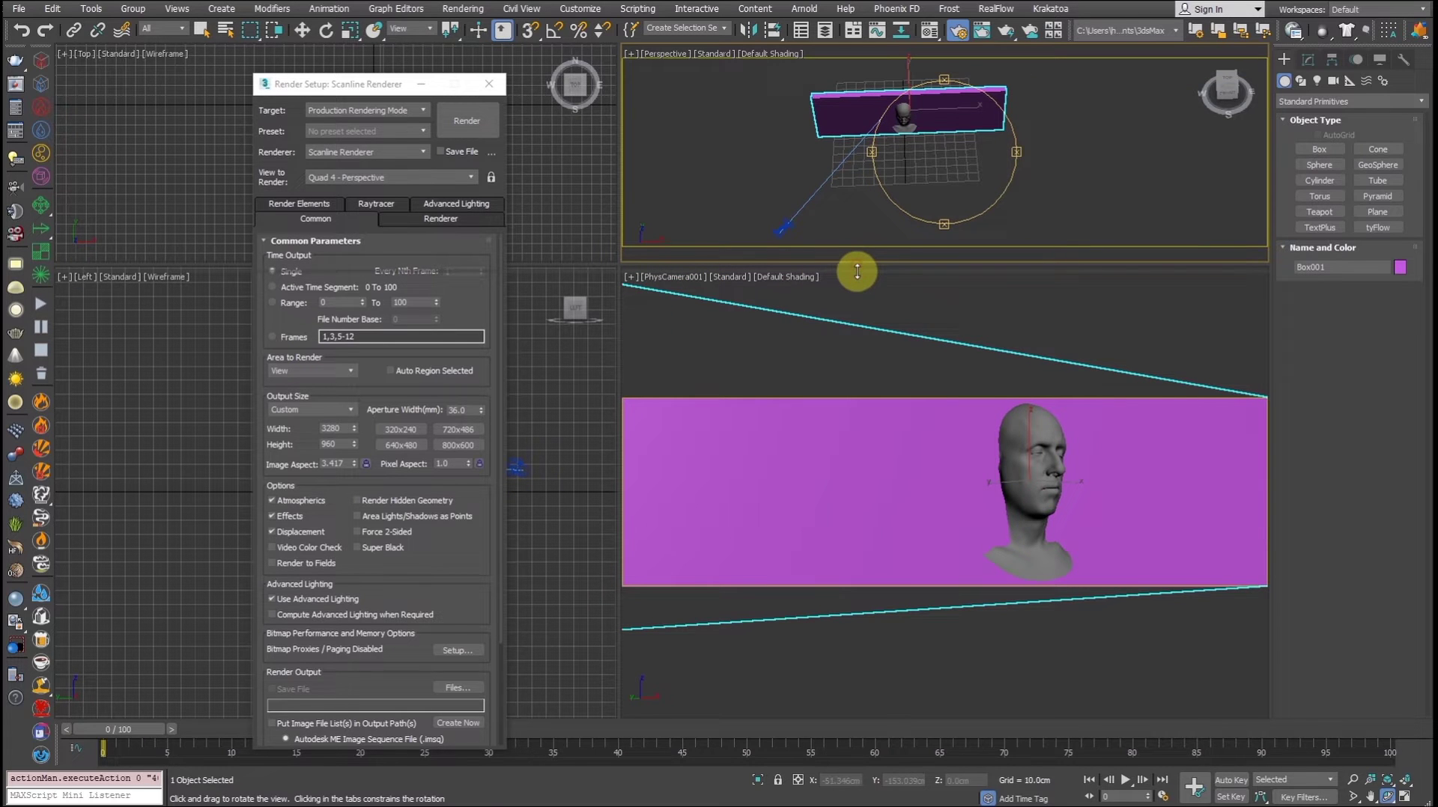
{"action": "left_click_drag", "start_coordinate": [858, 271], "coordinate": [858, 278]}
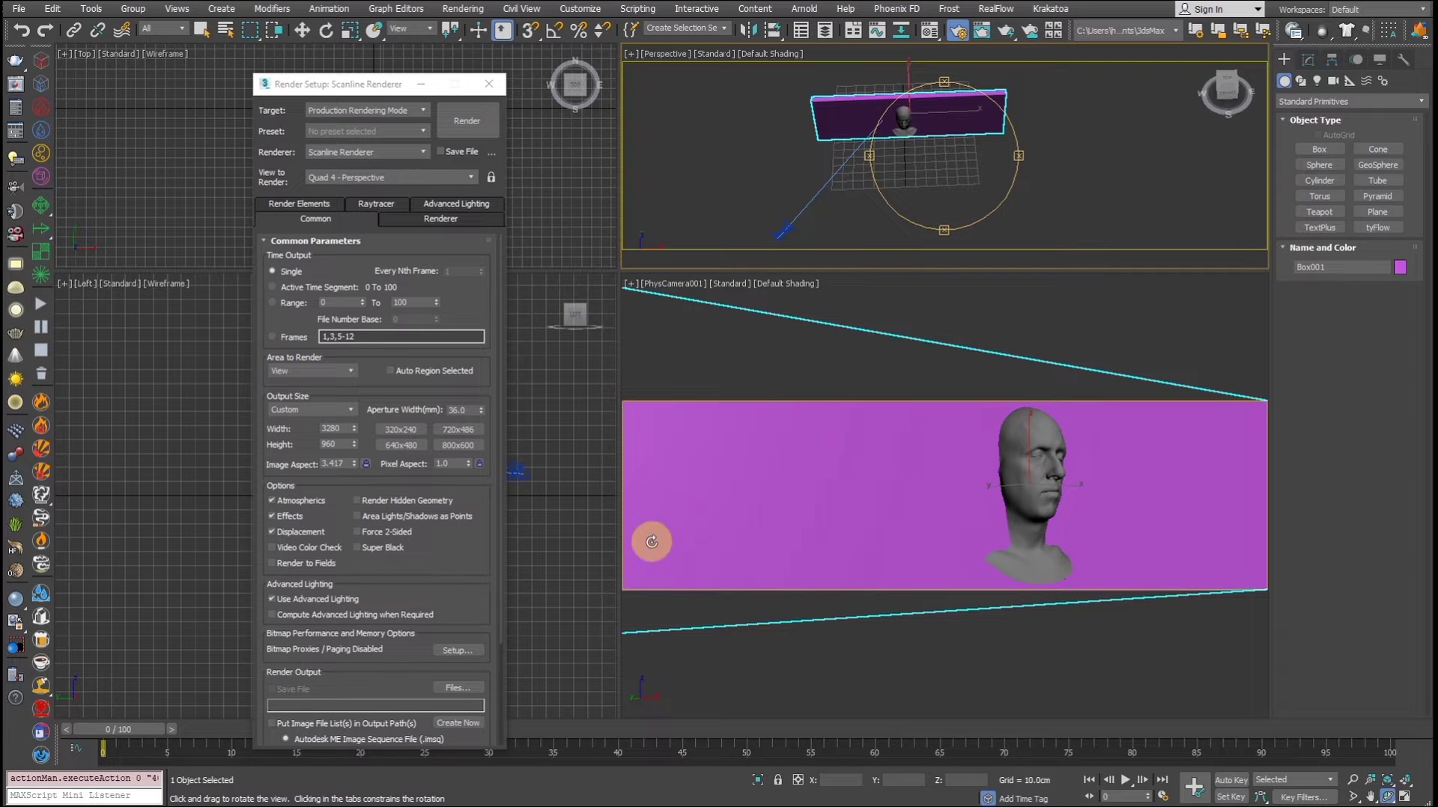
- Set the render output height to 2124 and render the PhysCamera001 view
{"action": "left_click_drag", "start_coordinate": [355, 447], "coordinate": [440, 603]}
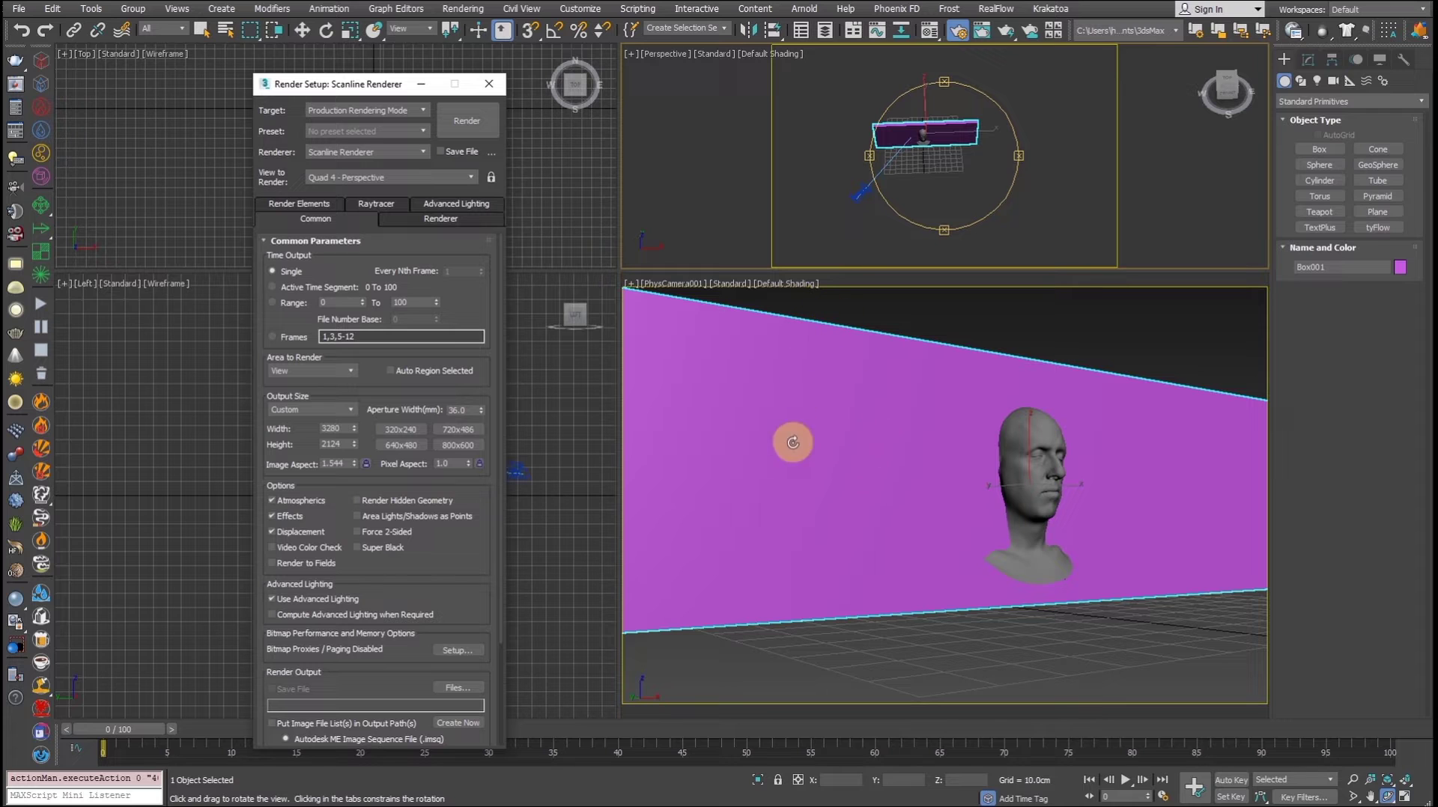
{"action": "right_click", "coordinate": [1098, 459]}
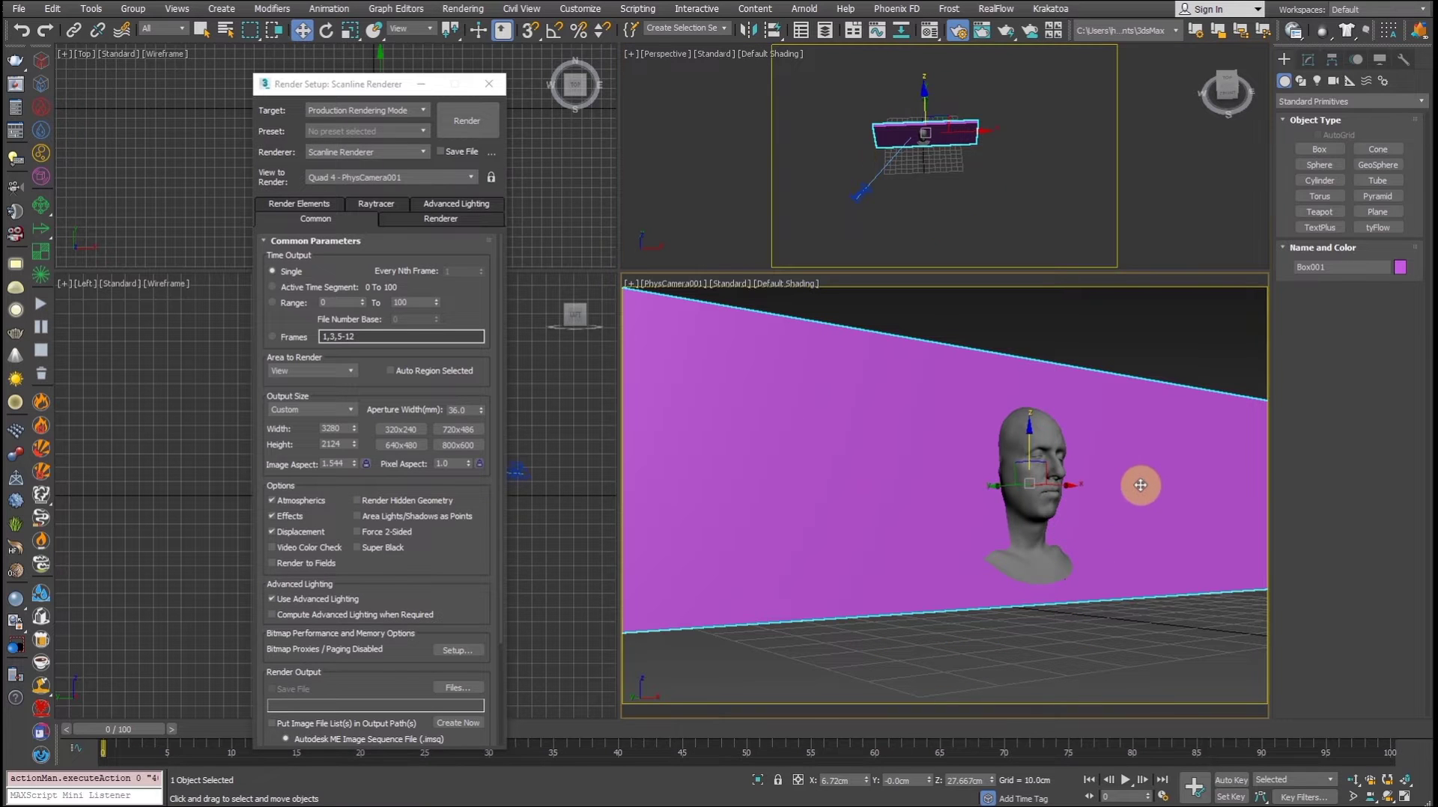
{"action": "key", "text": "shift+q"}
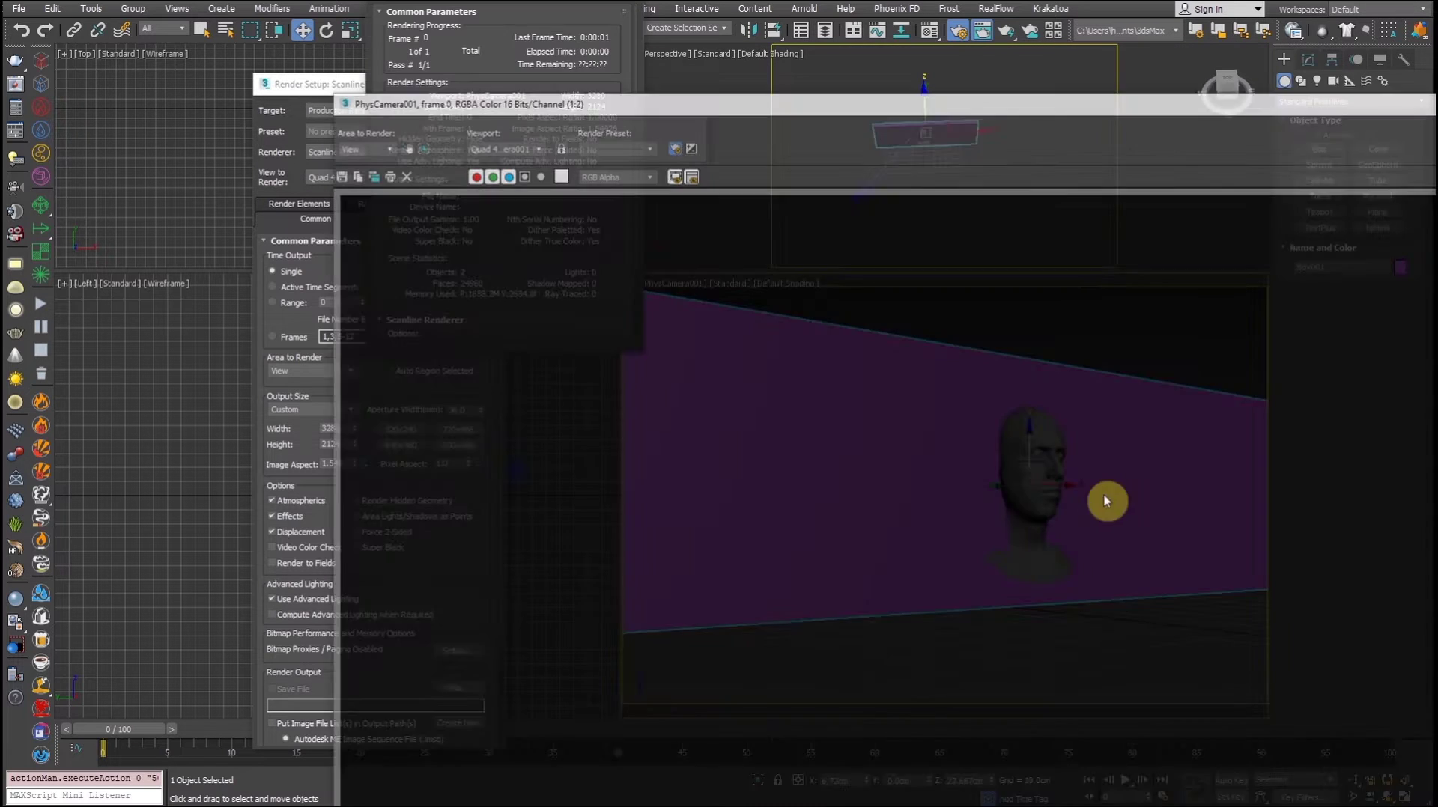
{"action": "left_click_drag", "start_coordinate": [1195, 101], "coordinate": [969, 0]}
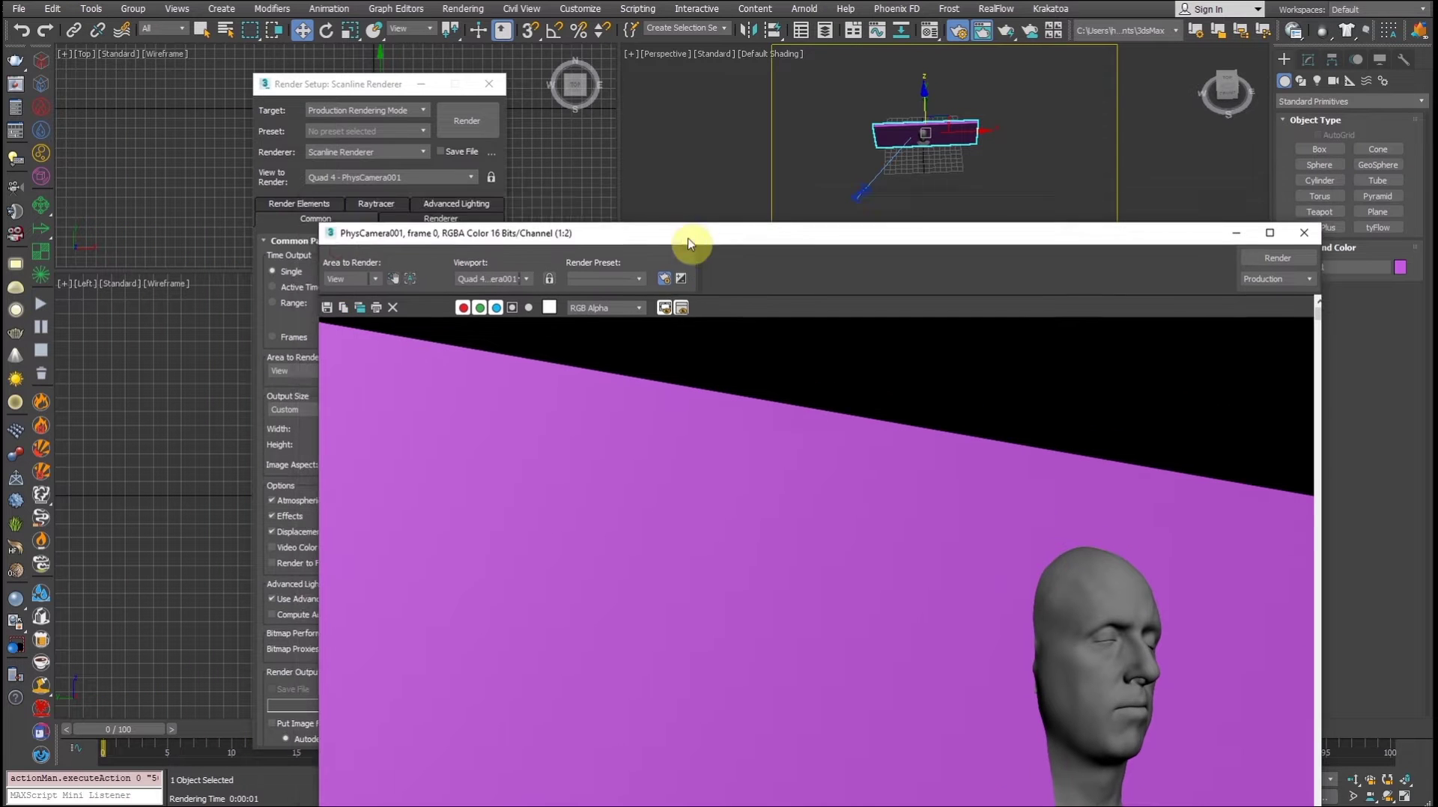
{"action": "left_click_drag", "start_coordinate": [457, 231], "coordinate": [429, 59]}
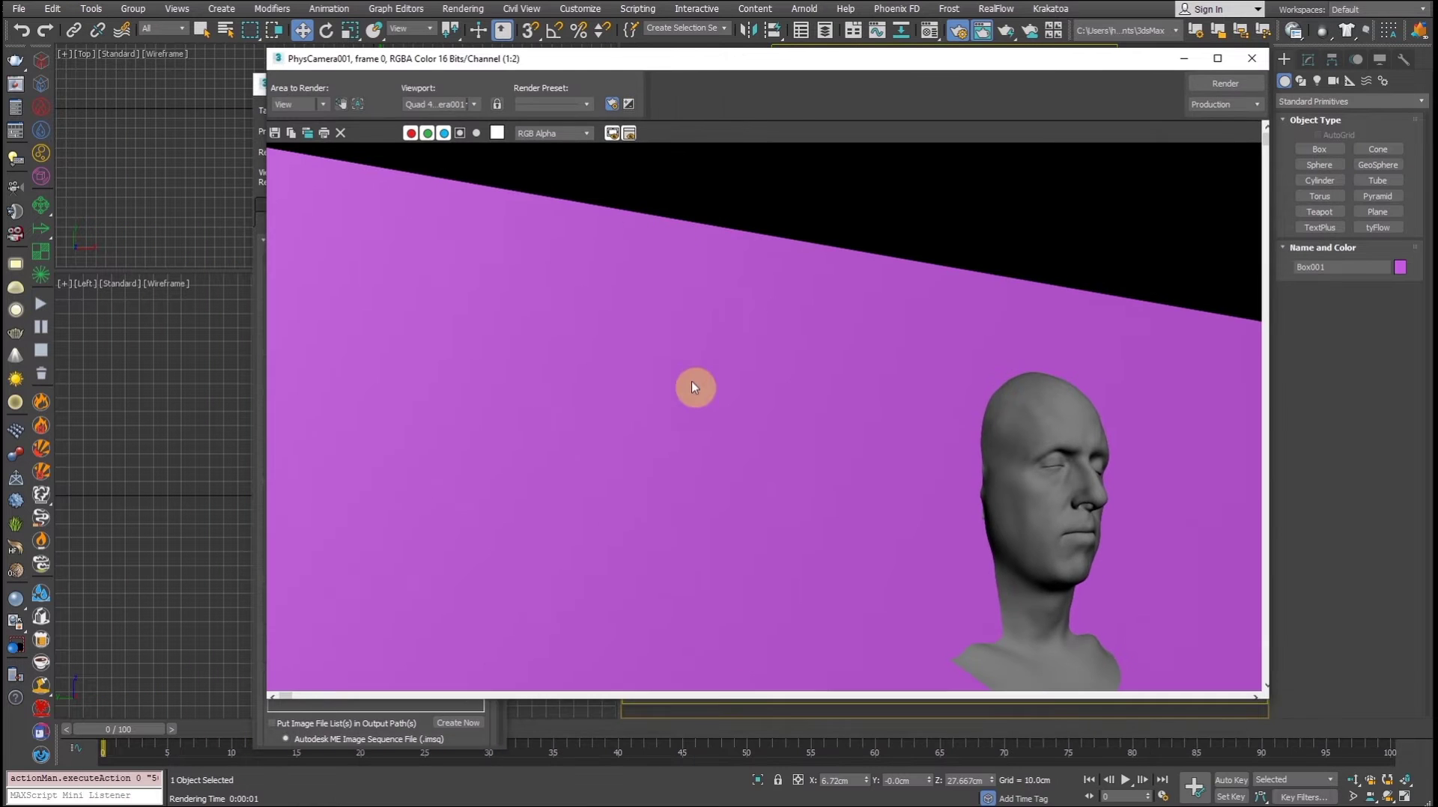
{"action": "scroll", "coordinate": [691, 381], "scroll_direction": "down", "scroll_amount": 2}
- Save the rendered image over Frame to destort.jpg in the Preview folder, accepting the JPEG settings
{"action": "left_click", "coordinate": [275, 132]}
{"action": "left_click", "coordinate": [399, 225]}
{"action": "left_click", "coordinate": [1228, 485]}
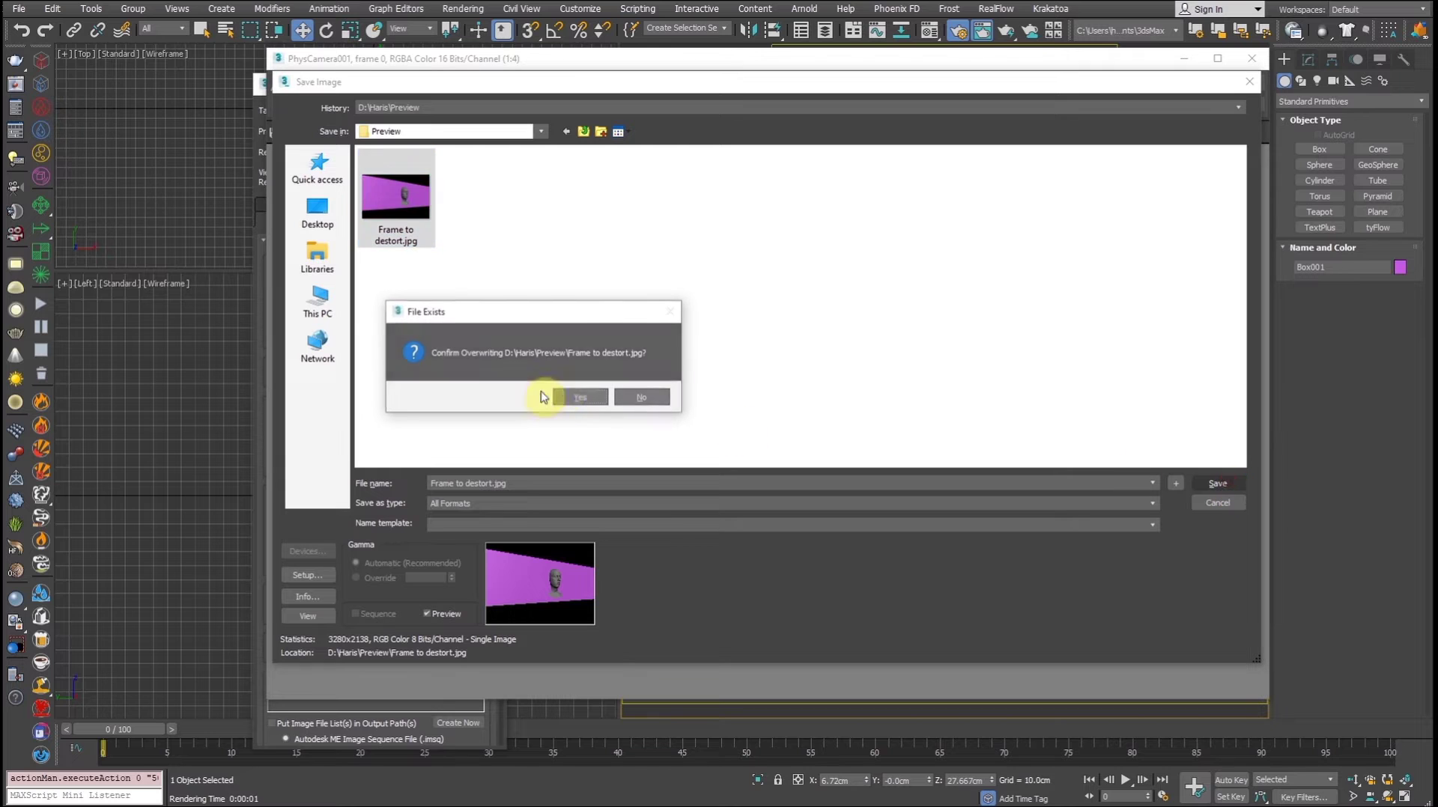
{"action": "left_click", "coordinate": [574, 397]}
{"action": "left_click", "coordinate": [744, 458]}
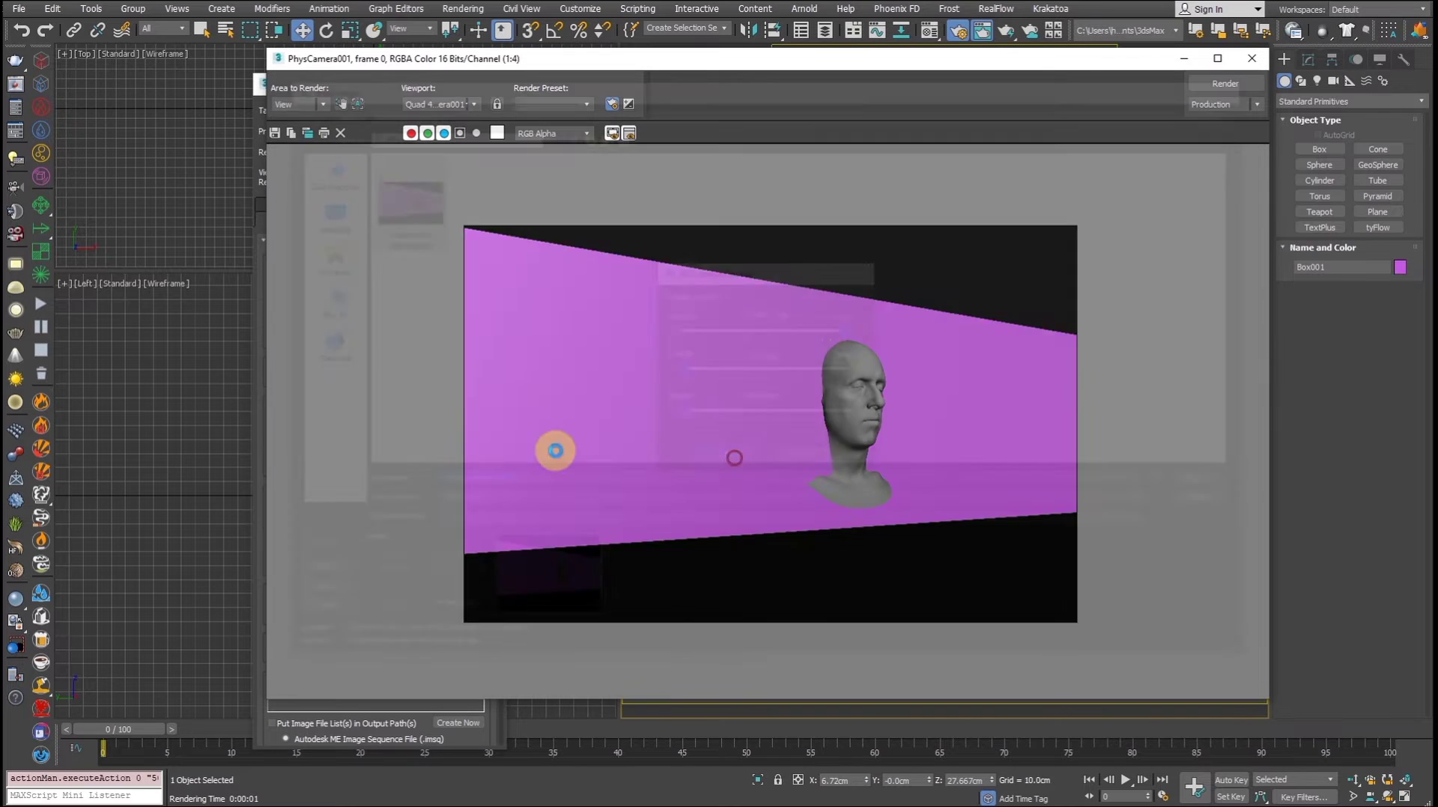
- Switch to Photoshop and open Frame to destort.jpg
{"action": "key", "text": "alt+Tab"}
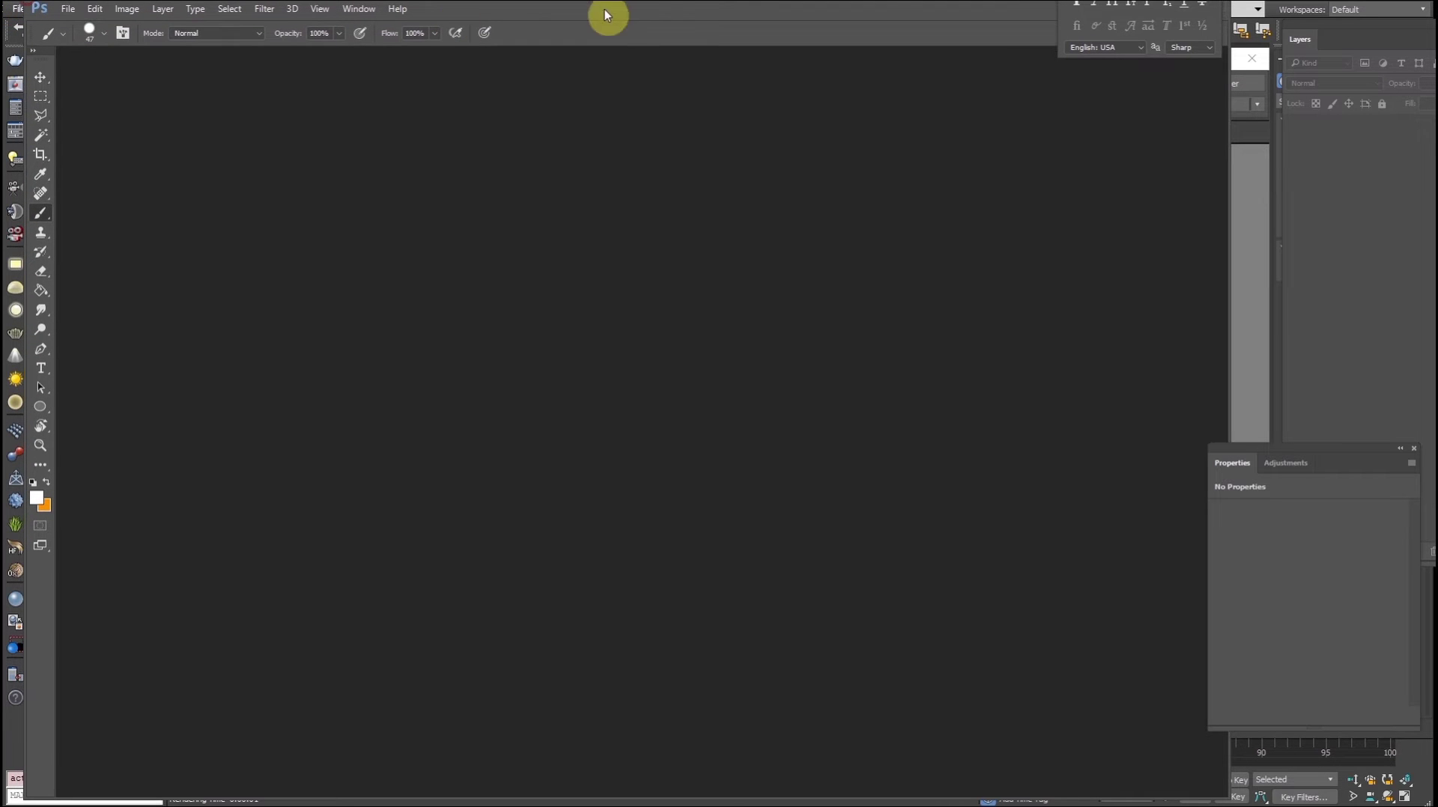
{"action": "left_click", "coordinate": [67, 8]}
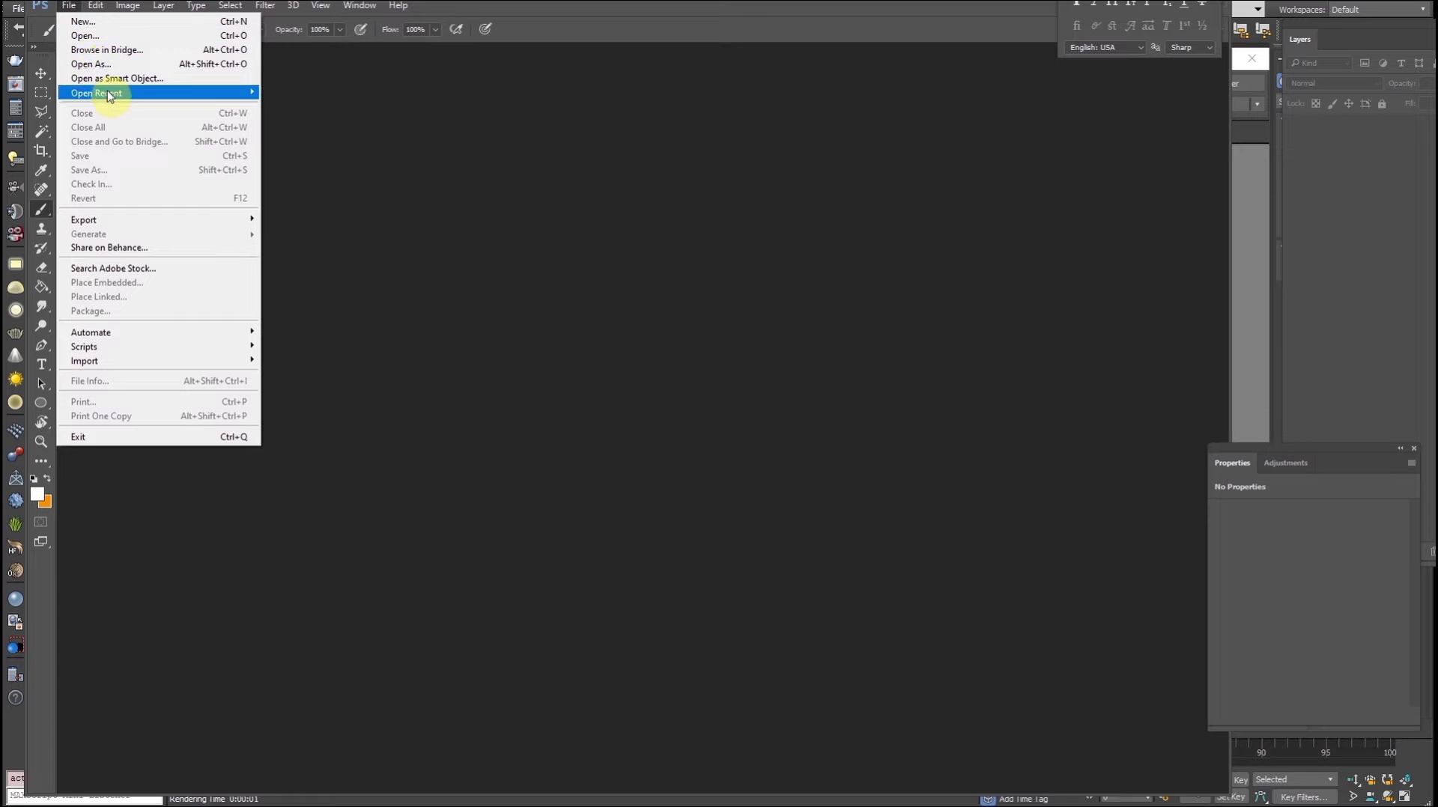
{"action": "left_click", "coordinate": [90, 36]}
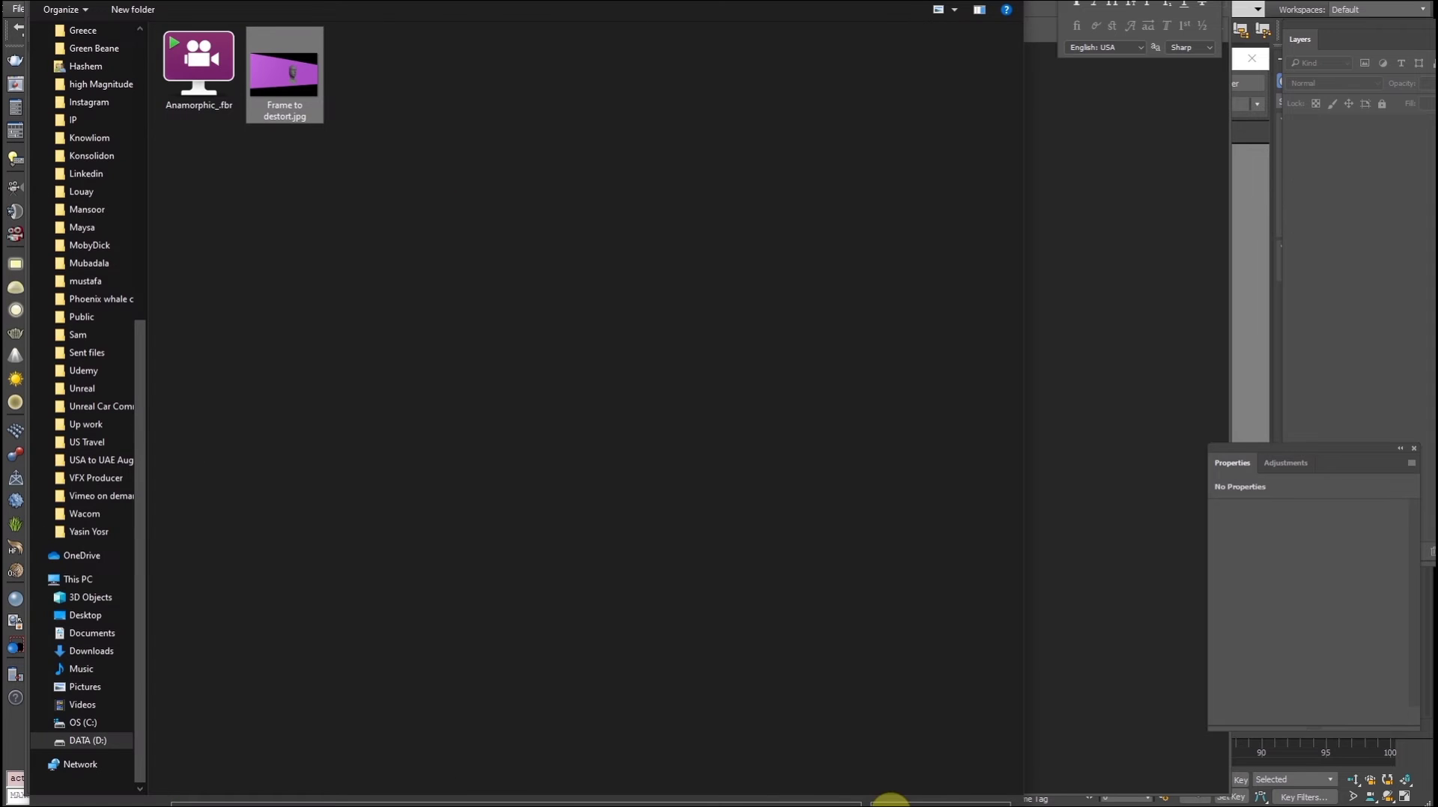
{"action": "key", "text": "Return"}
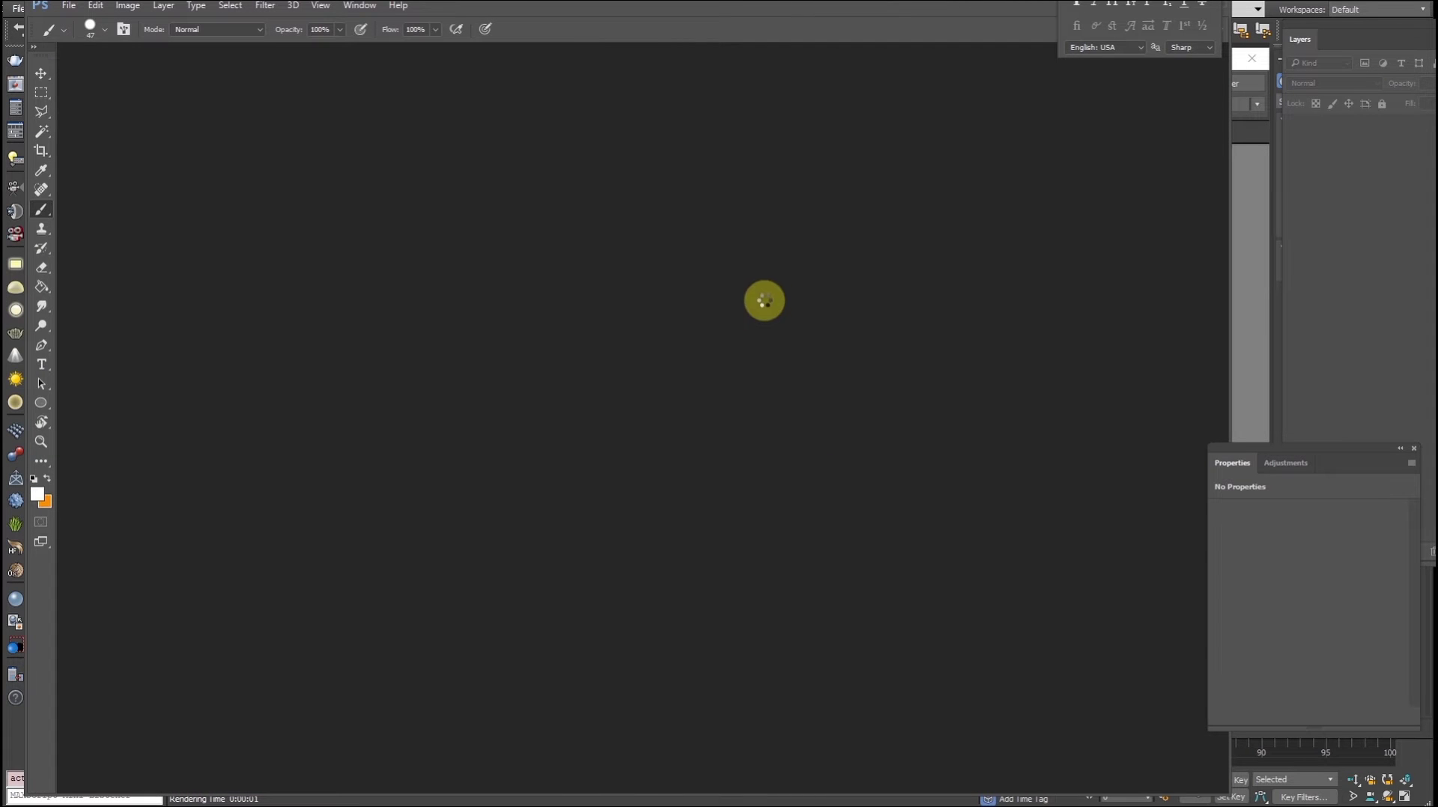
- Distort the whole image by moving its two left corners inward until the purple wall's upper and lower edges run nearly parallel
{"action": "key", "text": "ctrl+a"}
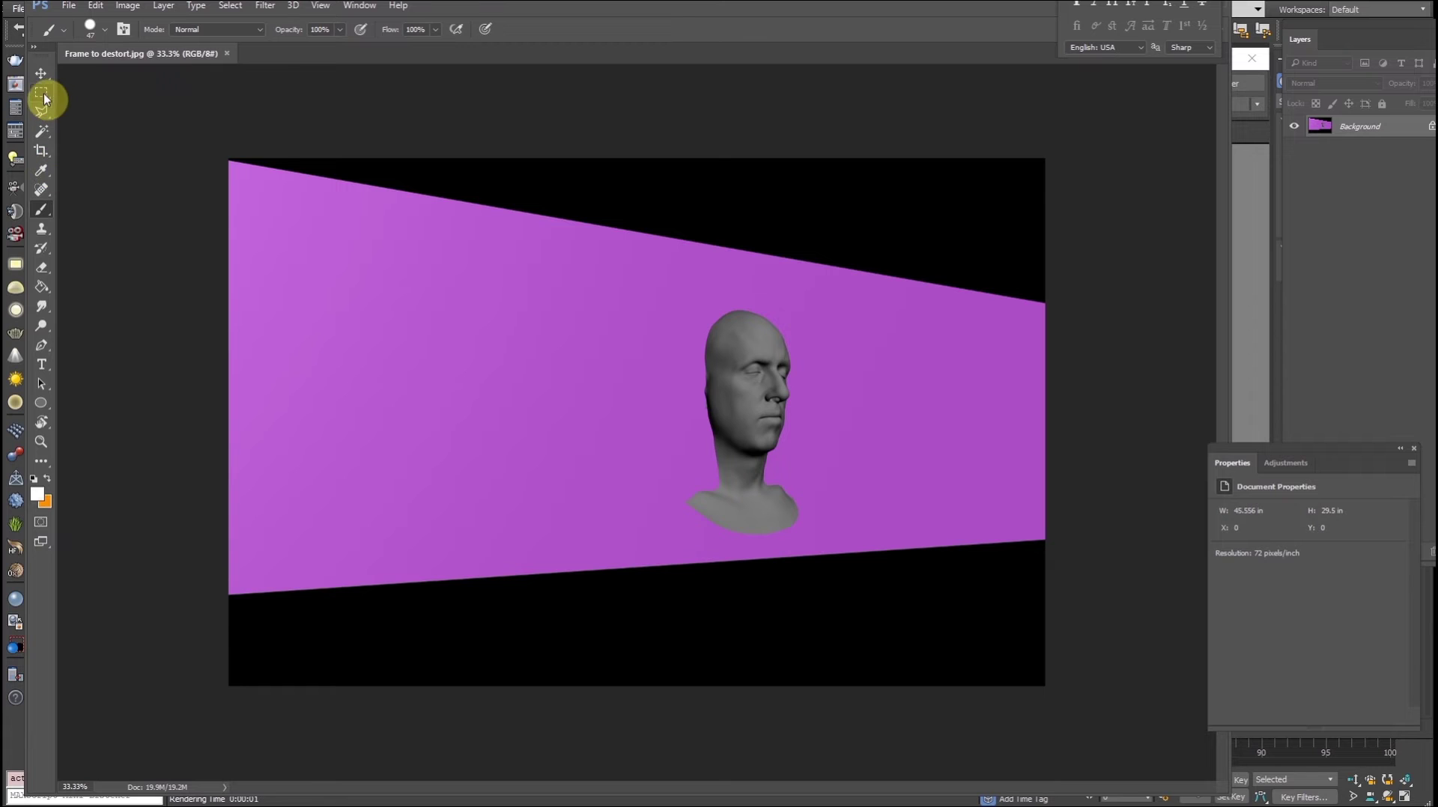
{"action": "left_click", "coordinate": [41, 73]}
{"action": "left_click", "coordinate": [95, 5]}
{"action": "mouse_move", "coordinate": [188, 324]}
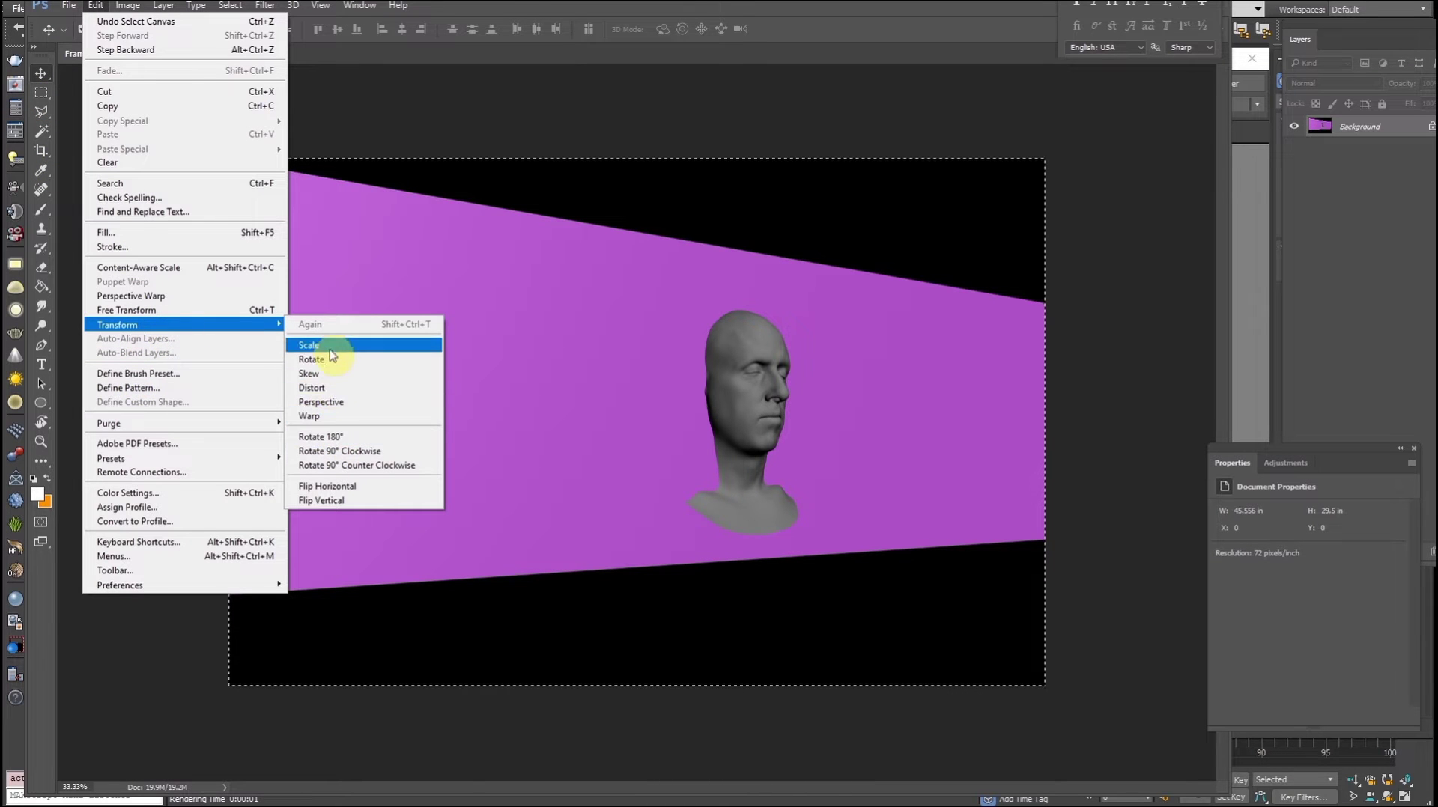
{"action": "left_click", "coordinate": [329, 345]}
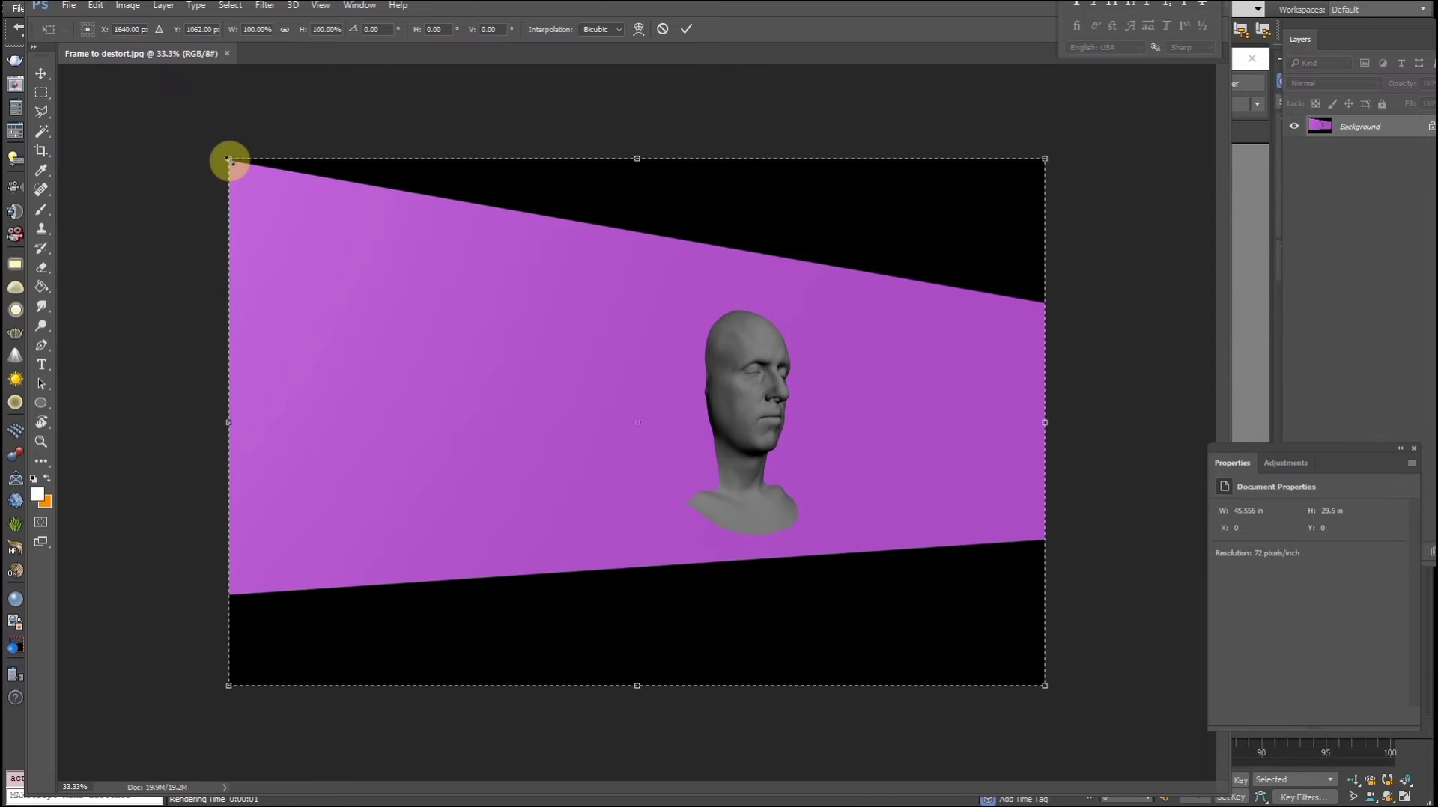
{"action": "left_click", "coordinate": [96, 6]}
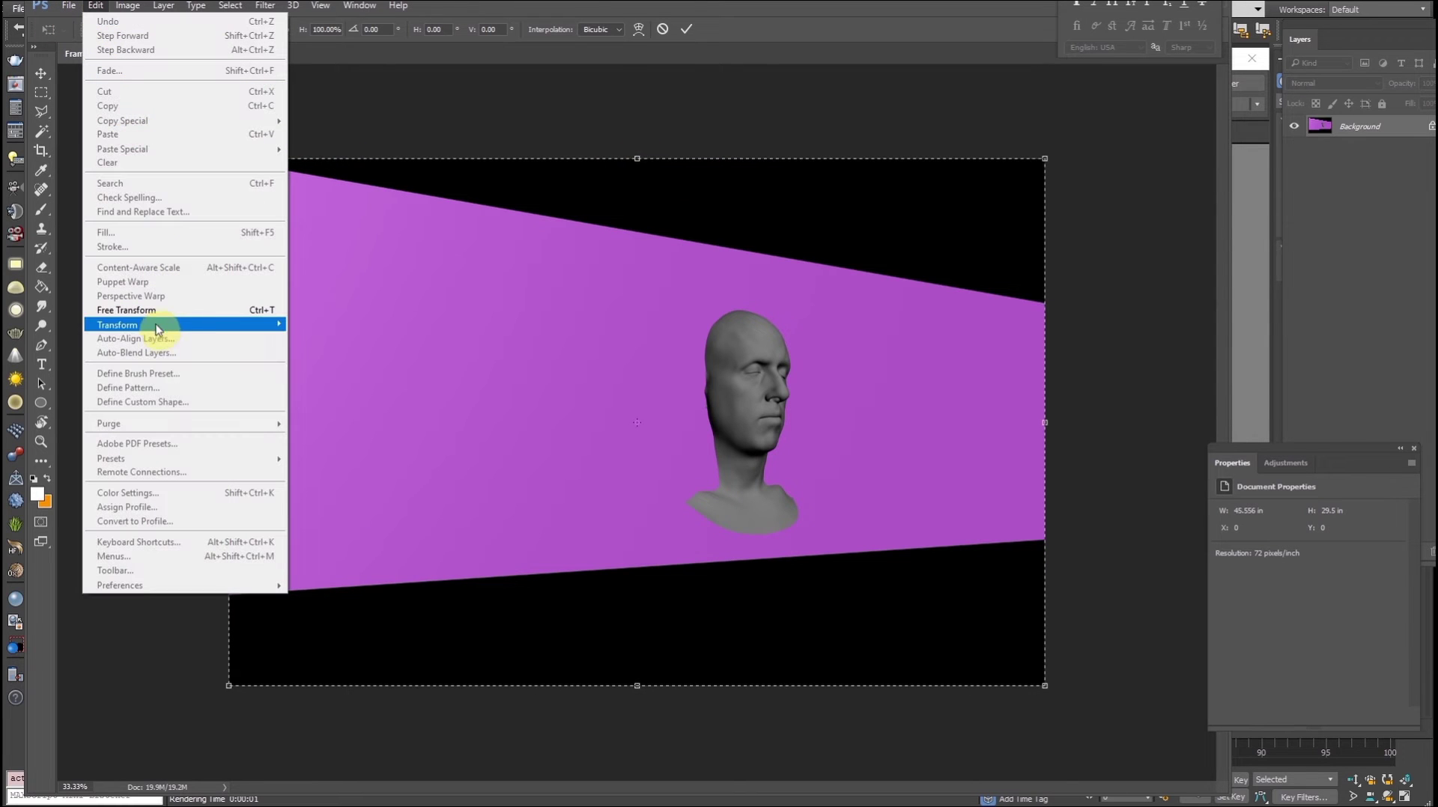
{"action": "mouse_move", "coordinate": [154, 324]}
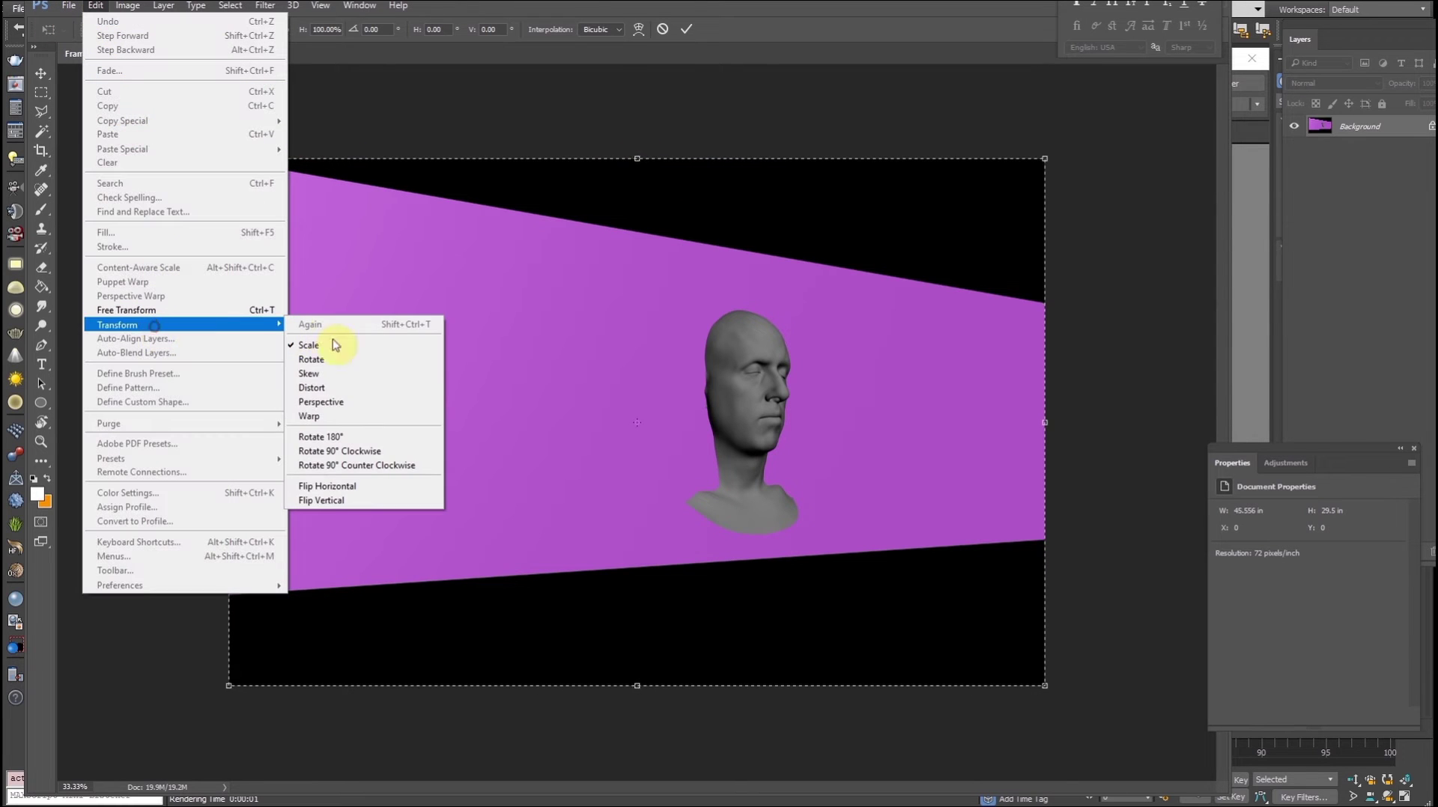
{"action": "left_click", "coordinate": [325, 390]}
{"action": "left_click_drag", "start_coordinate": [229, 166], "coordinate": [232, 317]}
{"action": "left_click_drag", "start_coordinate": [229, 685], "coordinate": [234, 610]}
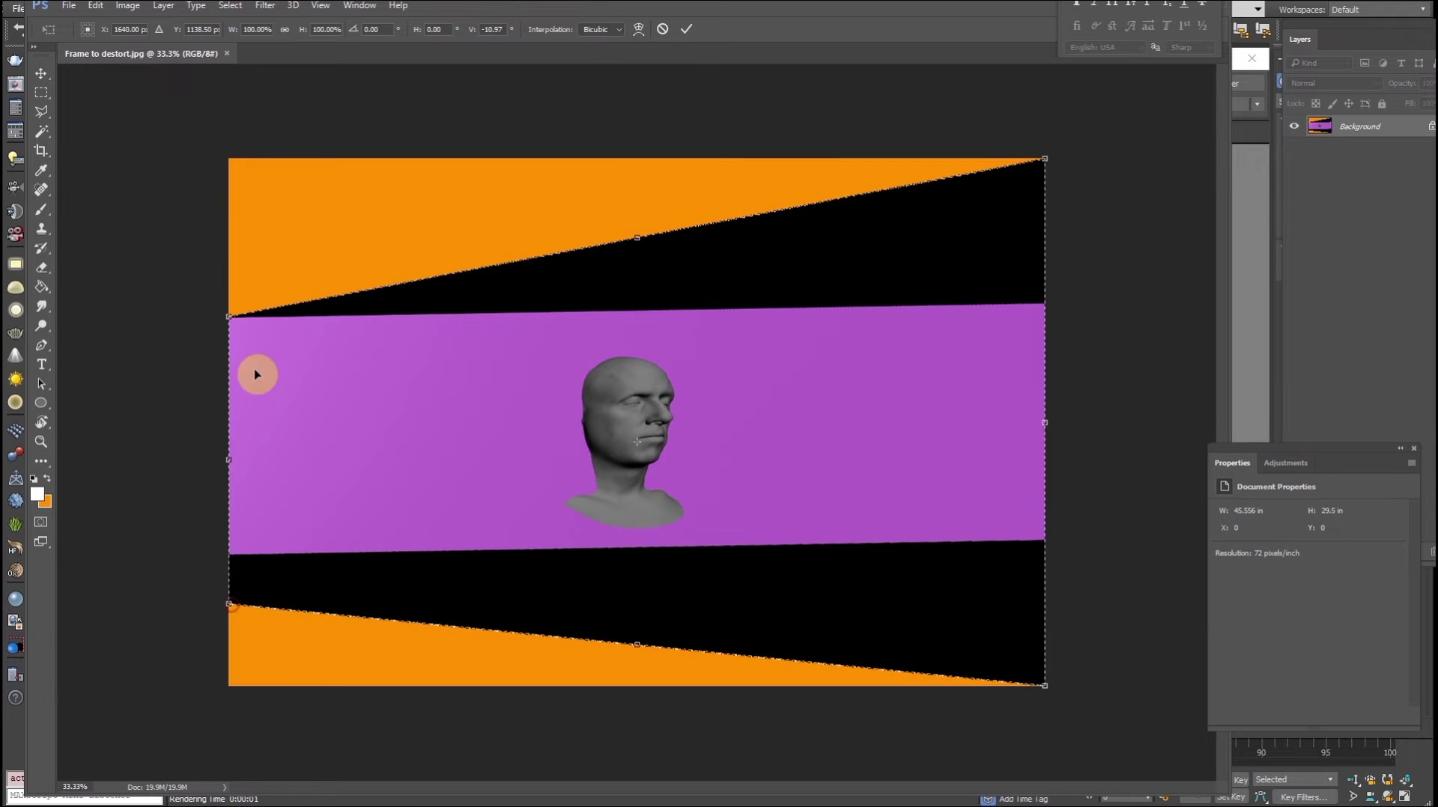
{"action": "left_click_drag", "start_coordinate": [230, 319], "coordinate": [232, 317]}
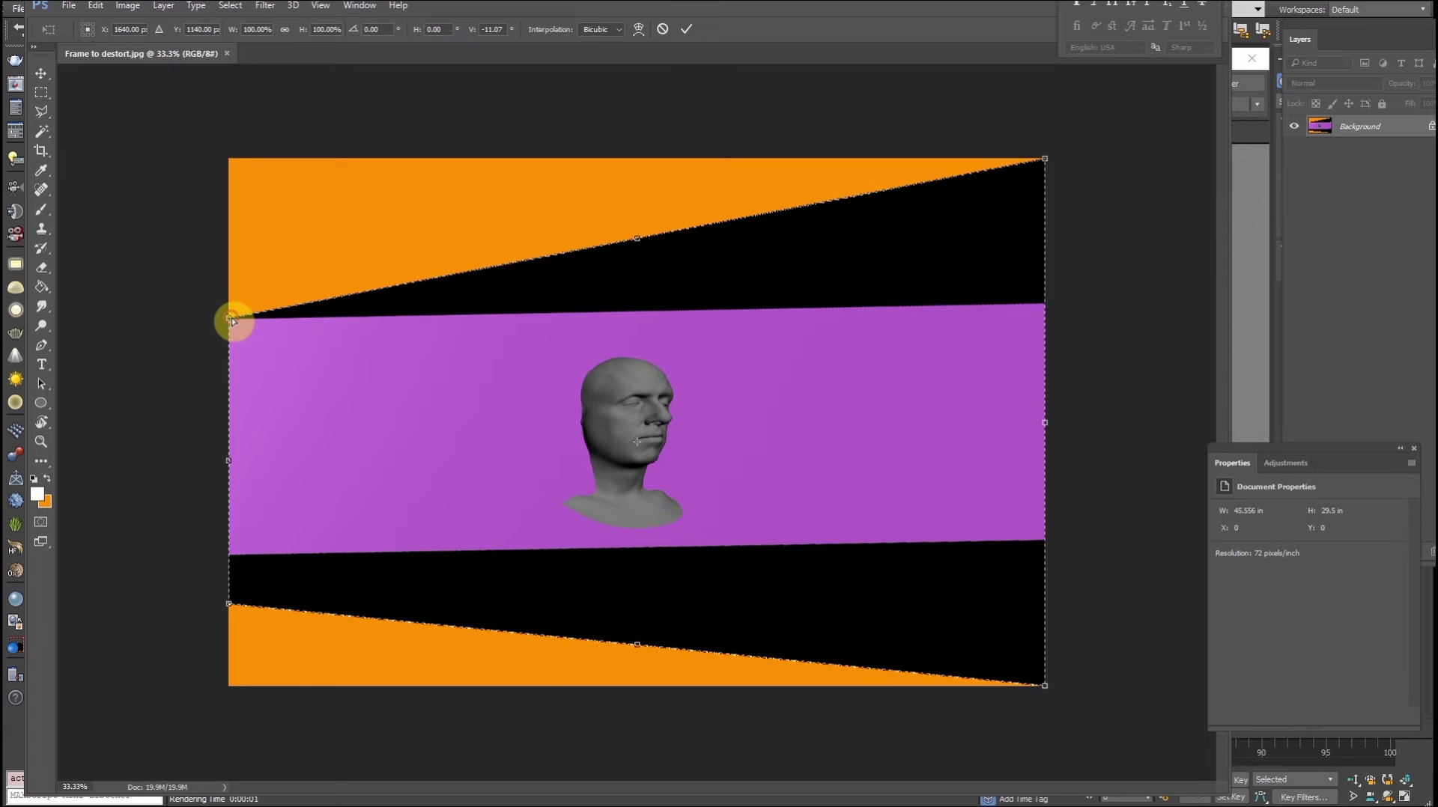
{"action": "left_click_drag", "start_coordinate": [232, 321], "coordinate": [233, 318]}
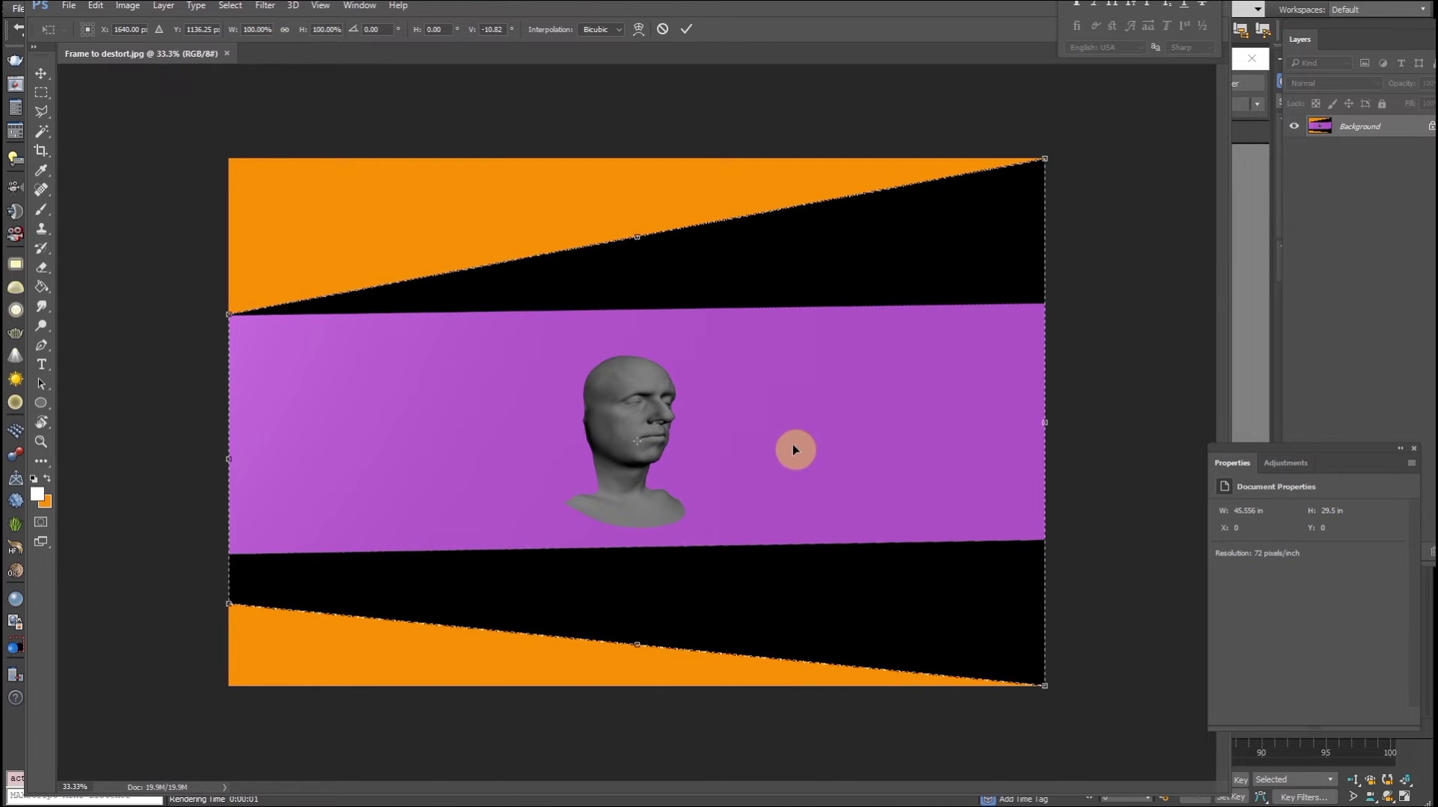
- Check the wall against a rectangular selection and distort the whole image again, raising its lower-left corner slightly to level the wall's bottom edge
{"action": "left_click", "coordinate": [43, 91]}
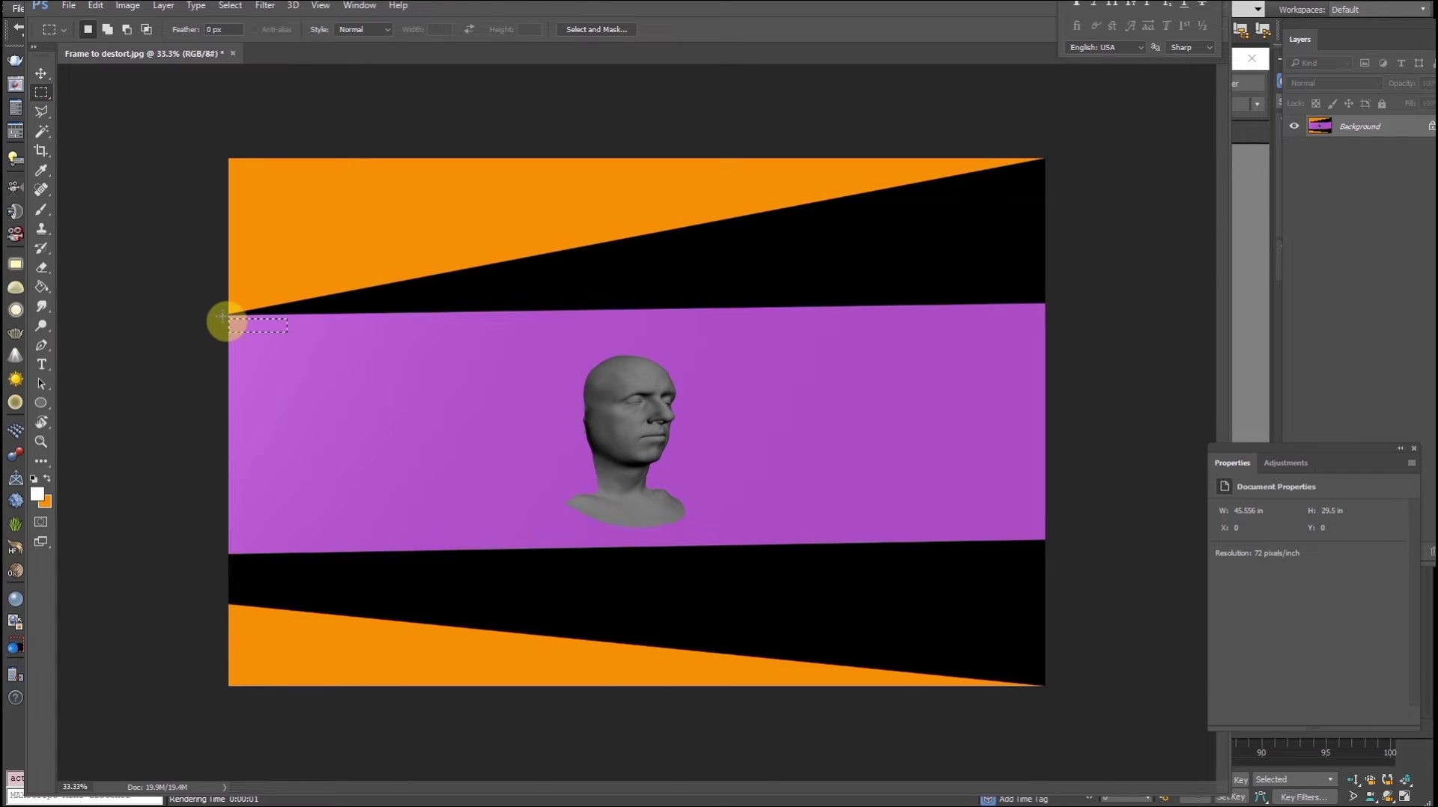
{"action": "left_click_drag", "start_coordinate": [222, 316], "coordinate": [1079, 544]}
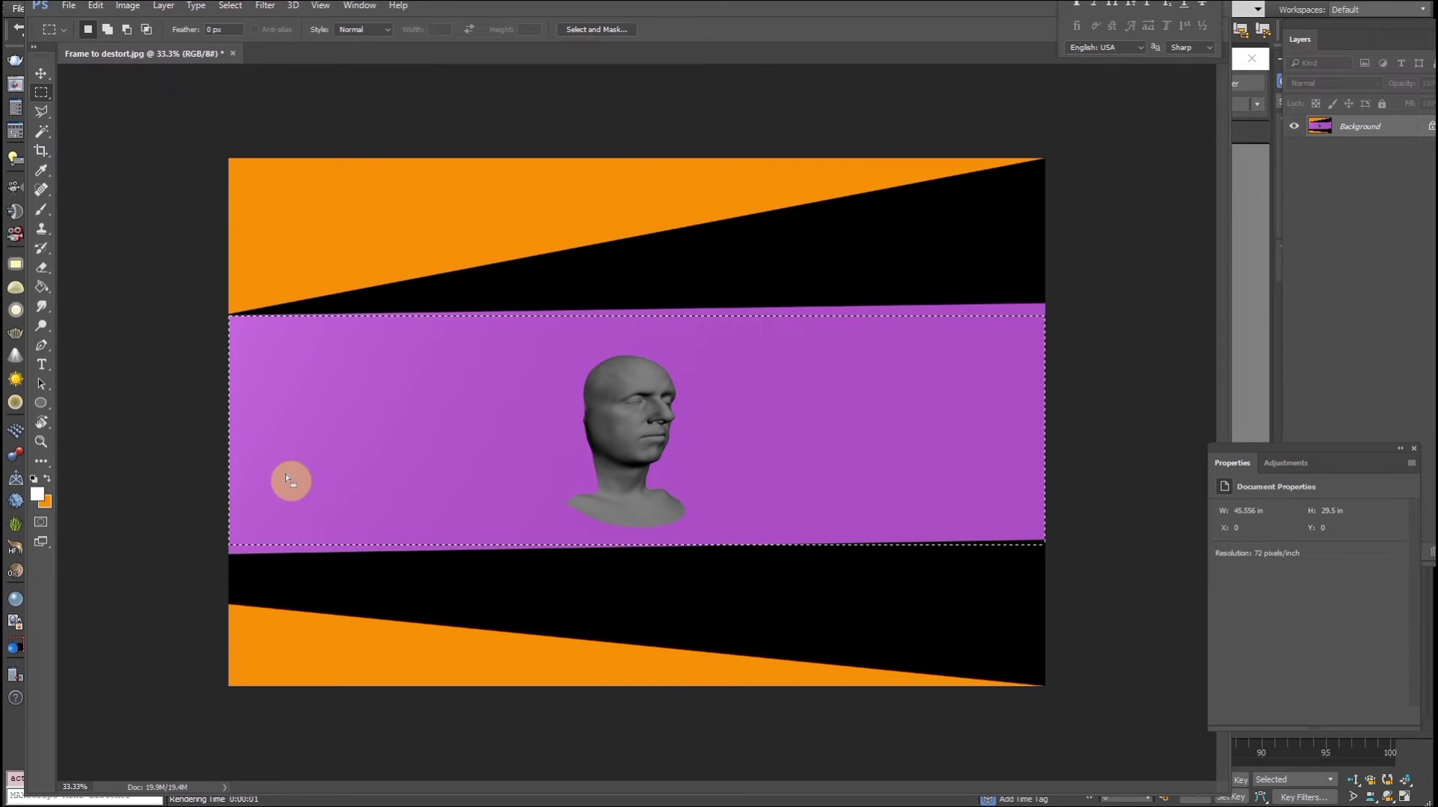
{"action": "key", "text": "ctrl+a"}
{"action": "key", "text": "ctrl+t"}
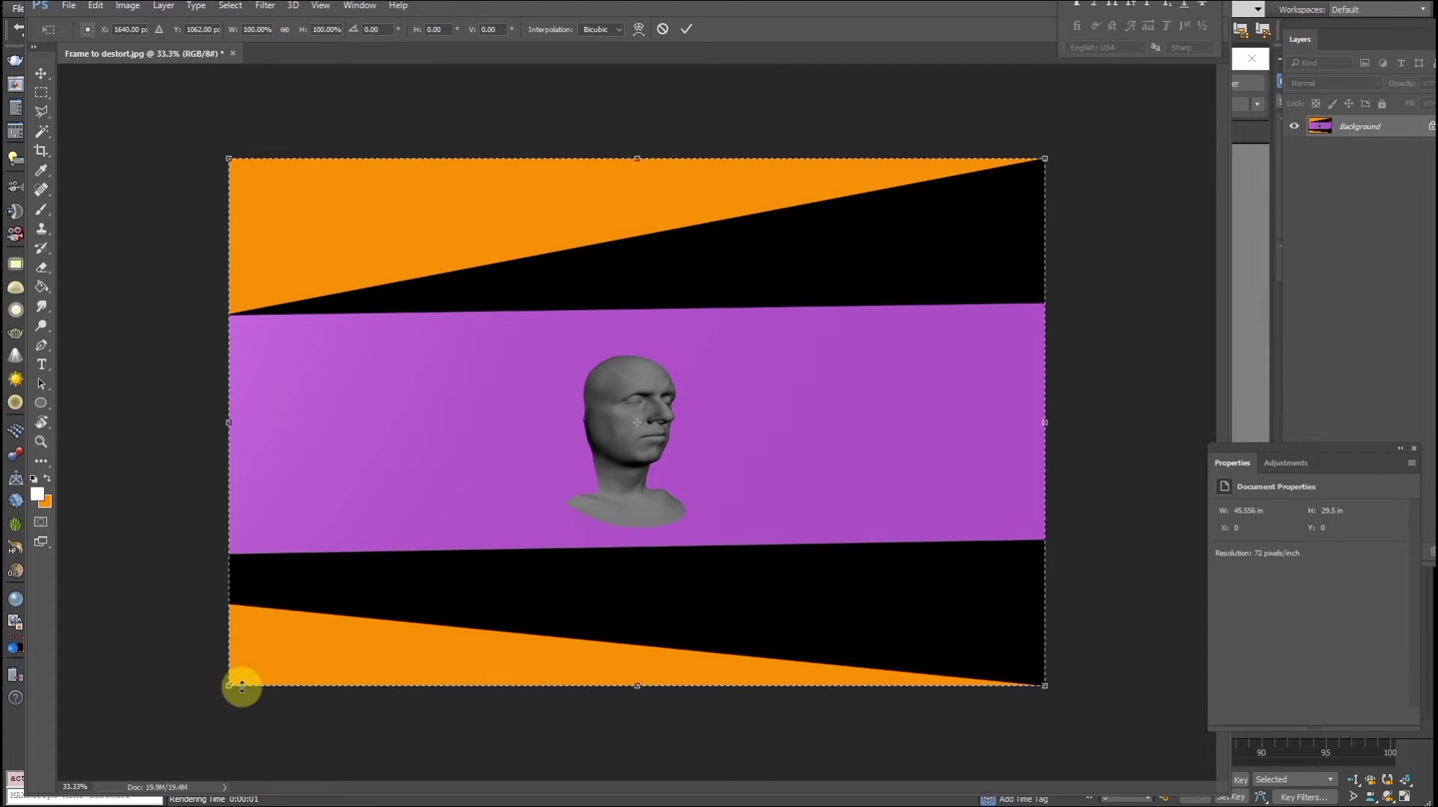
{"action": "left_click", "coordinate": [96, 11]}
{"action": "mouse_move", "coordinate": [123, 324]}
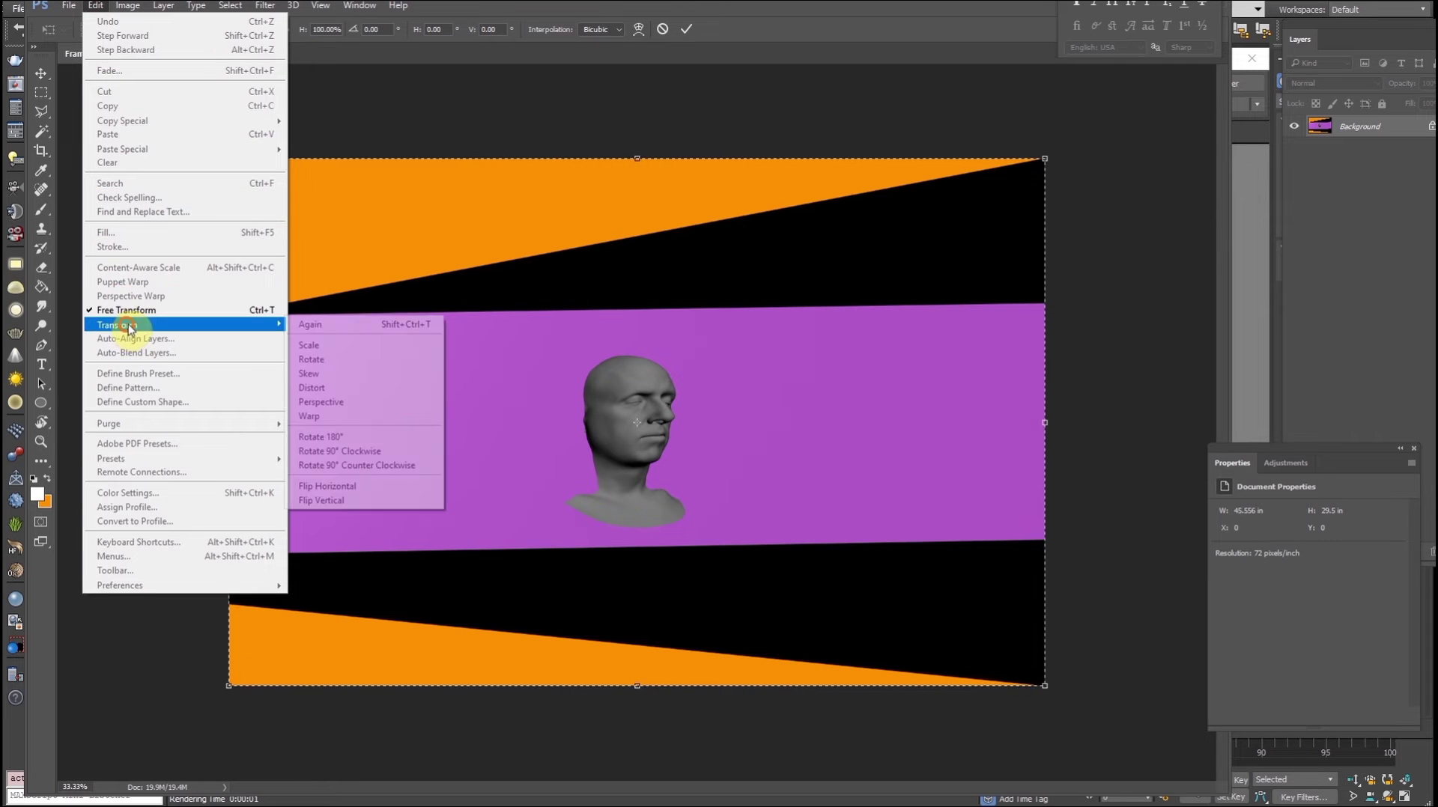
{"action": "left_click", "coordinate": [332, 387]}
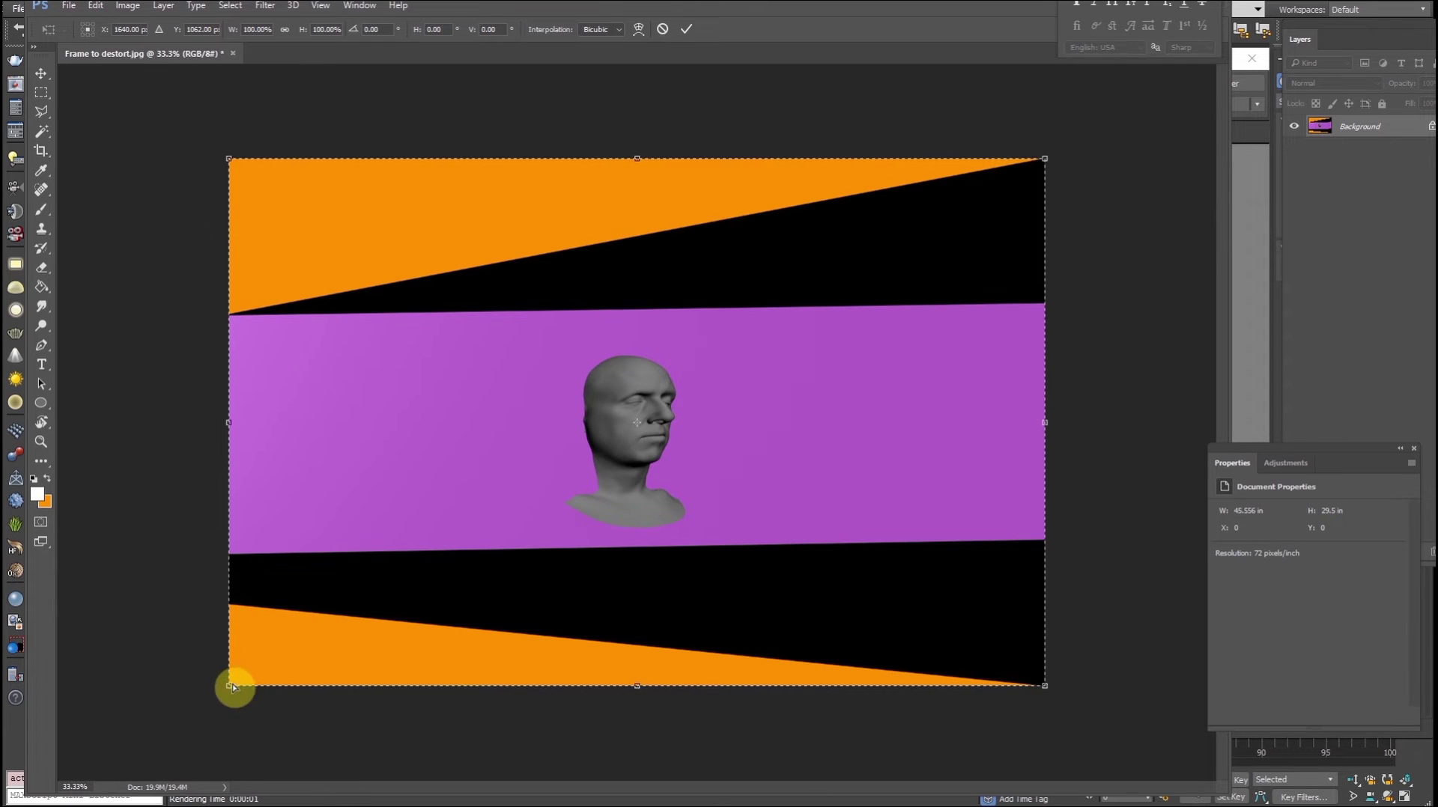
{"action": "left_click_drag", "start_coordinate": [233, 688], "coordinate": [233, 681]}
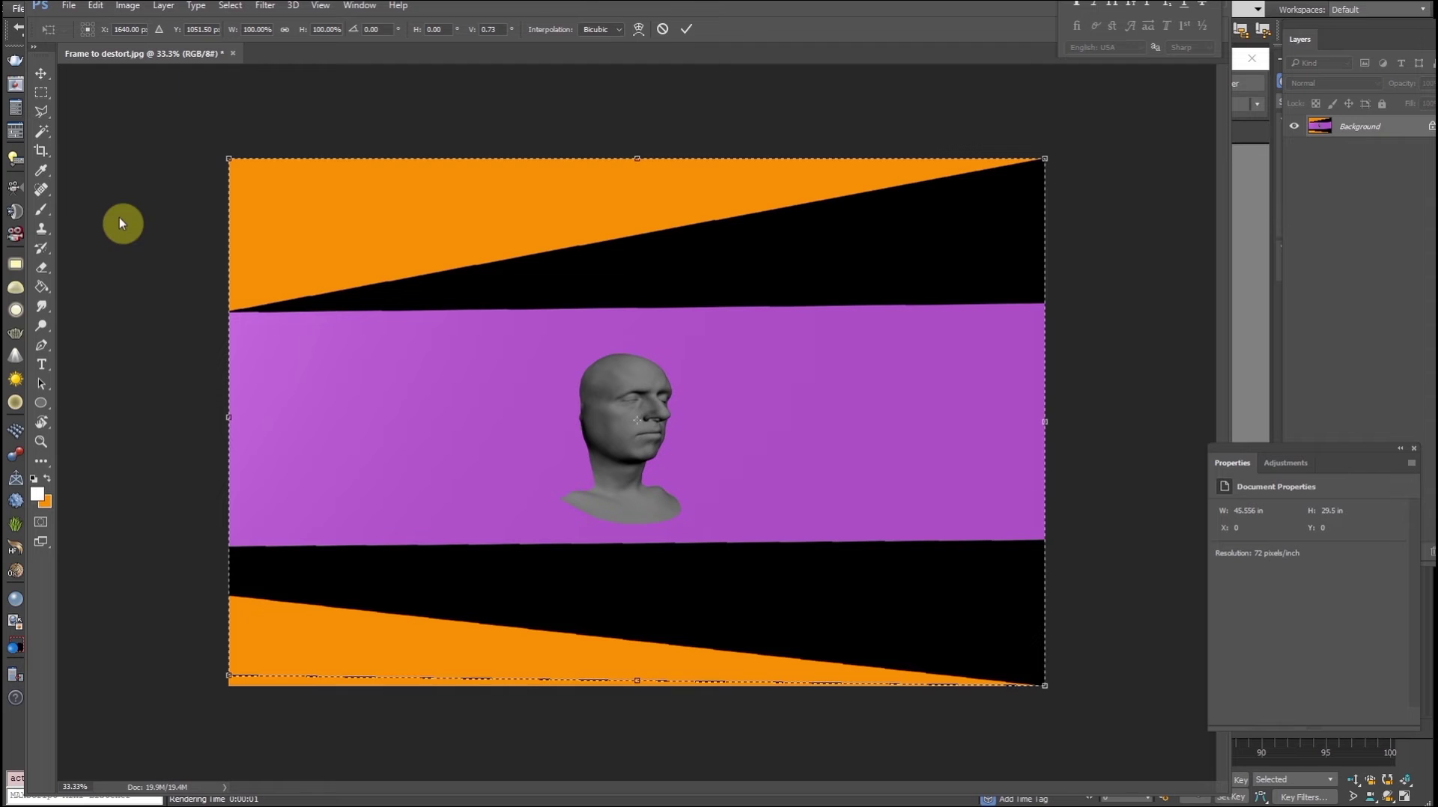
{"action": "key", "text": "Return"}
- Crop the image to a full-width rectangular selection around the purple wall, about 12.9 in high
{"action": "left_click", "coordinate": [42, 93]}
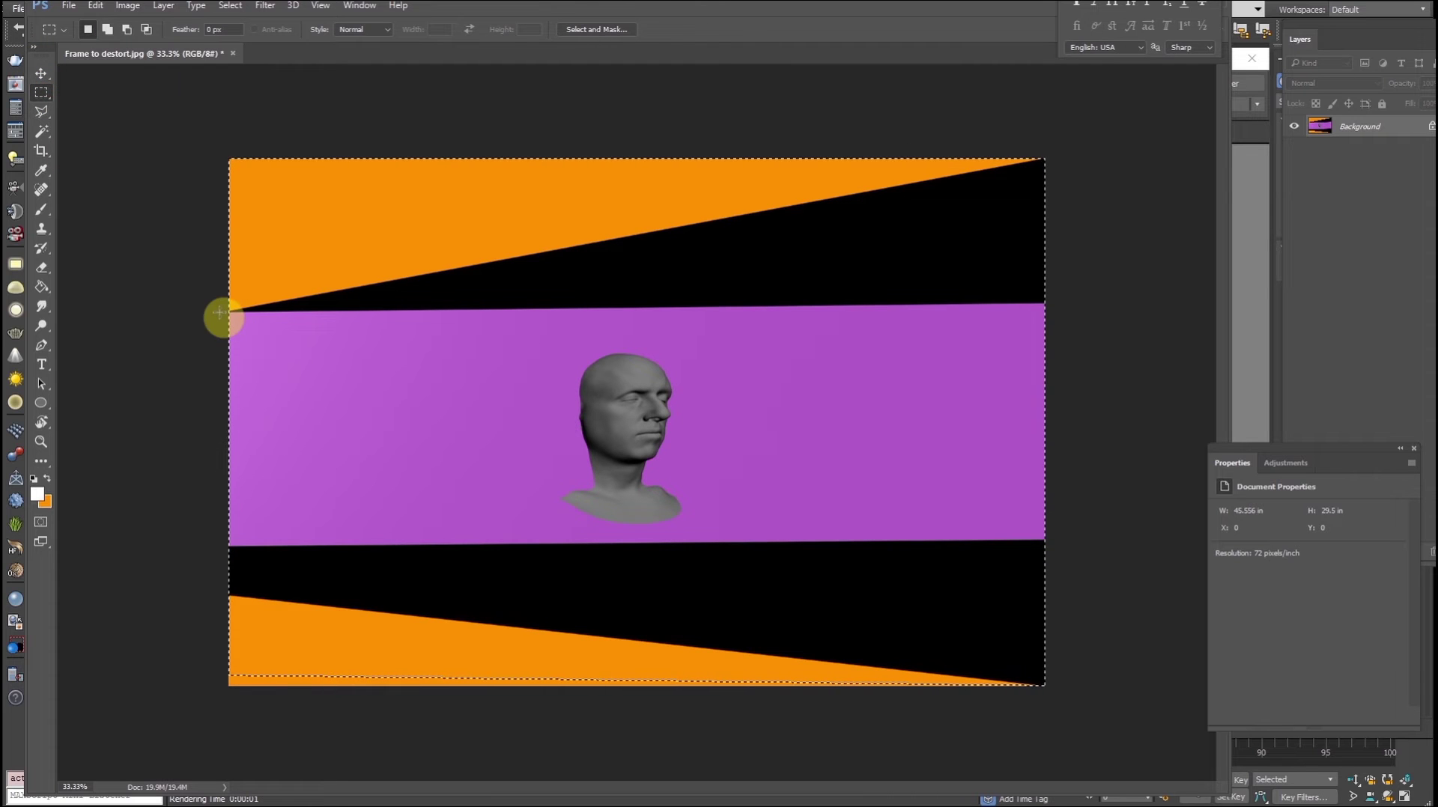
{"action": "left_click_drag", "start_coordinate": [293, 329], "coordinate": [1057, 543]}
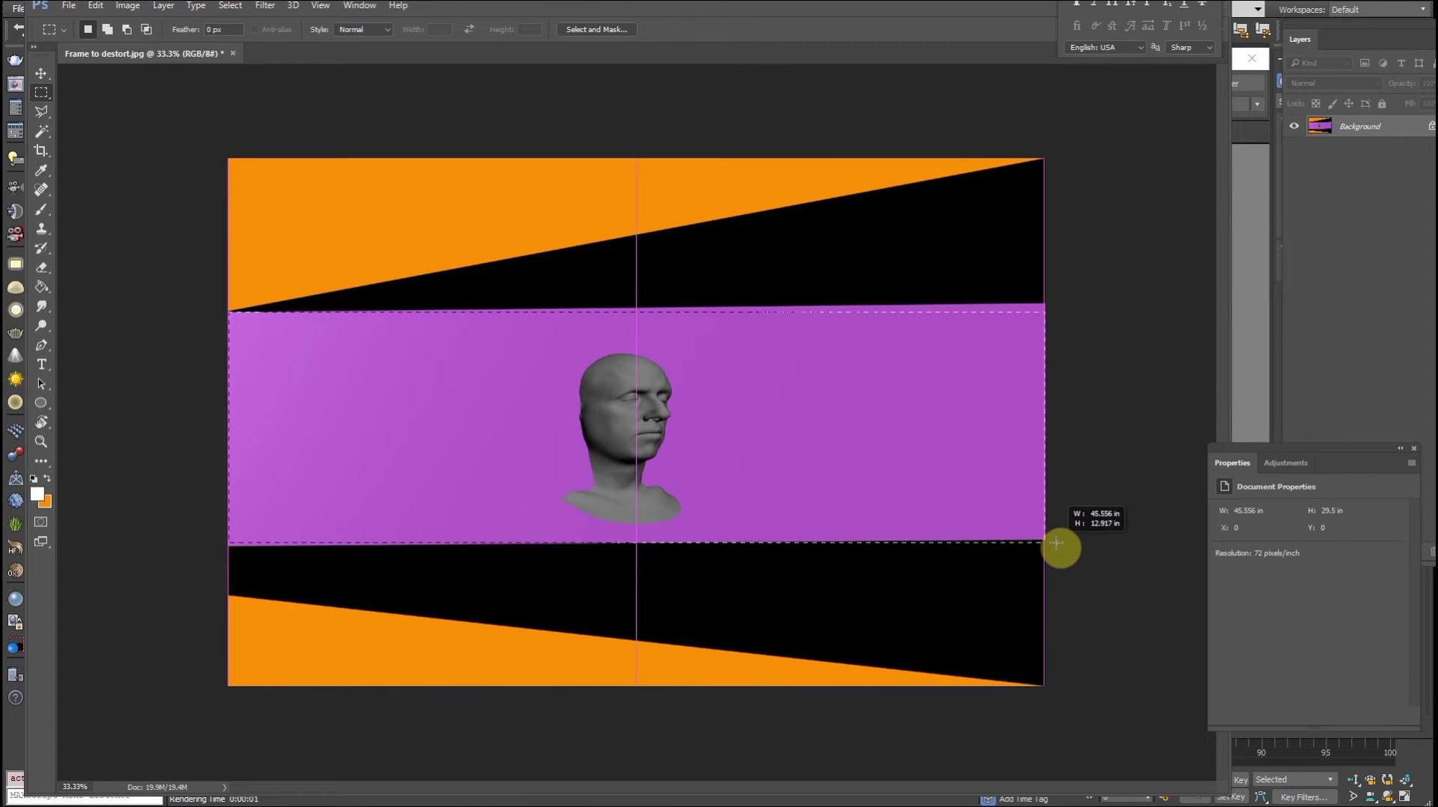
{"action": "left_click", "coordinate": [127, 6]}
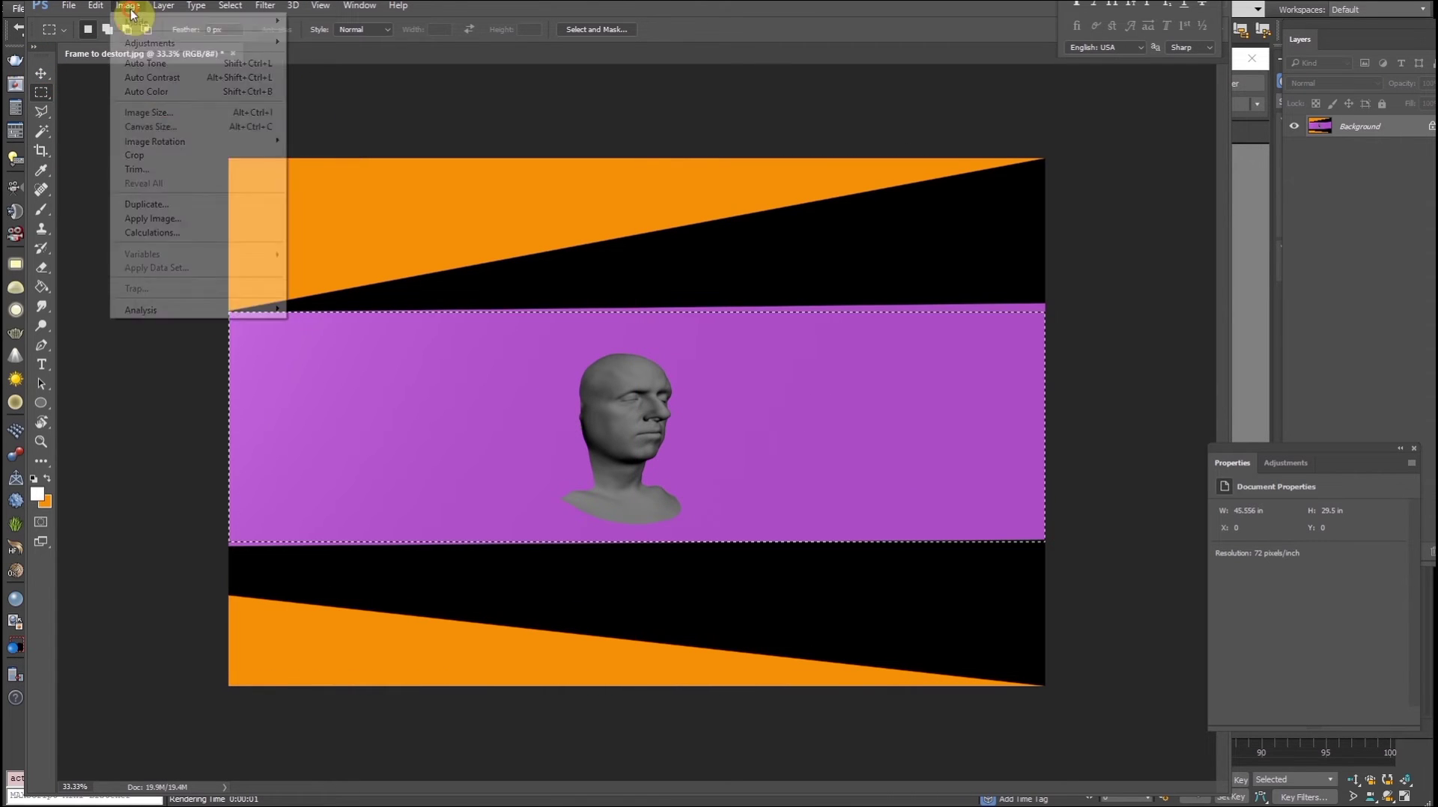
{"action": "left_click", "coordinate": [135, 155]}
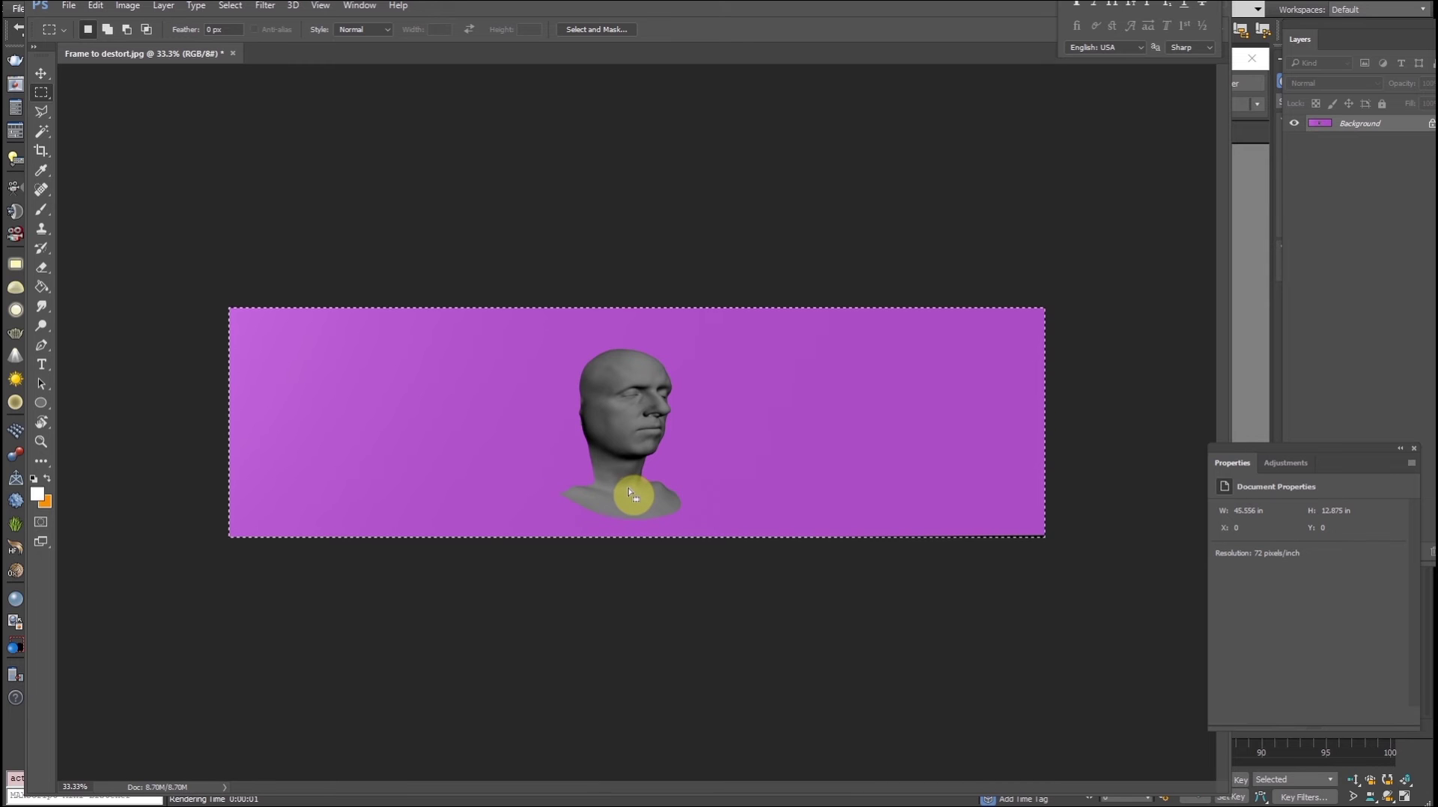
- Switch to 3ds Max, move the Material Editor up and unhide the head model
{"action": "key", "text": "alt+Tab"}
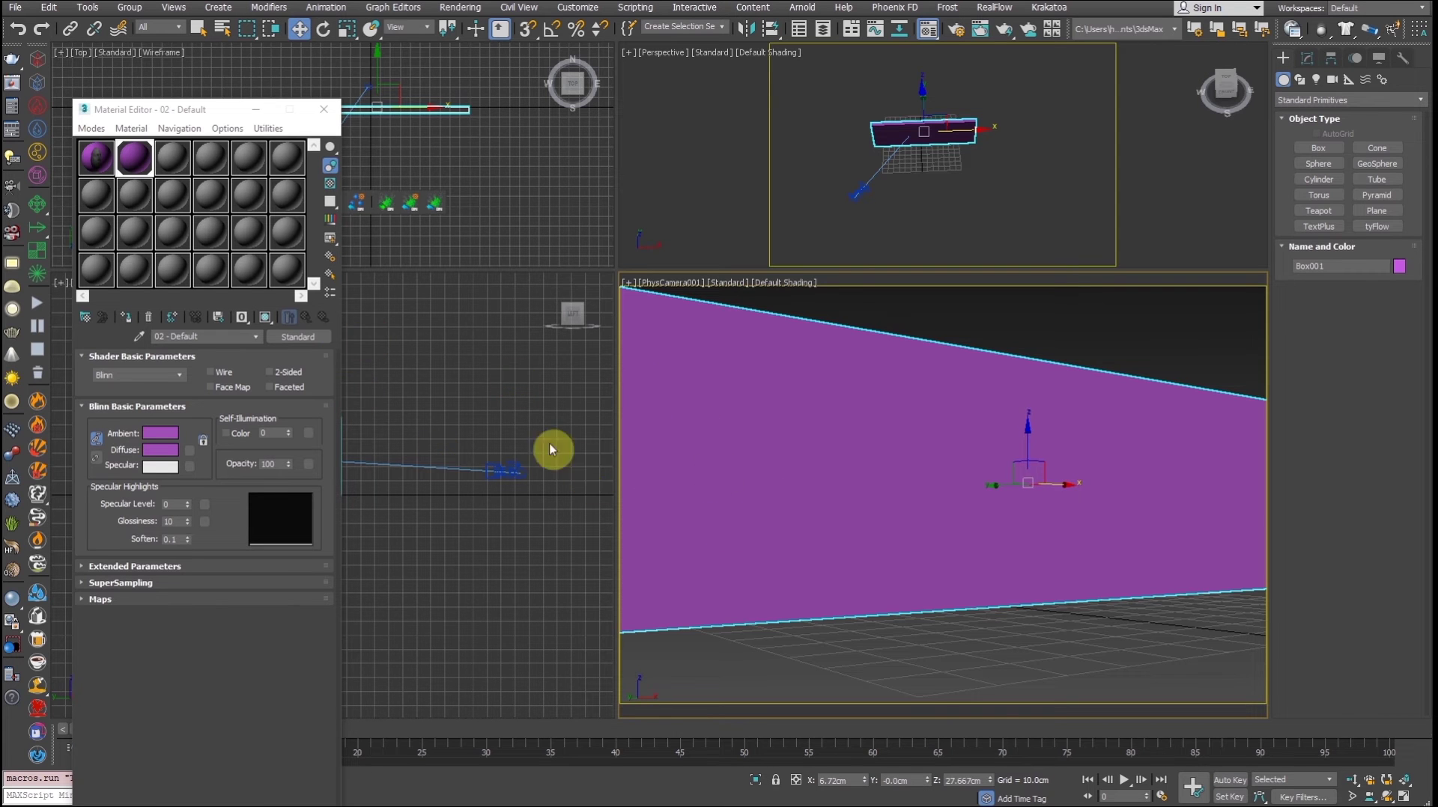
{"action": "left_click_drag", "start_coordinate": [216, 111], "coordinate": [218, 43]}
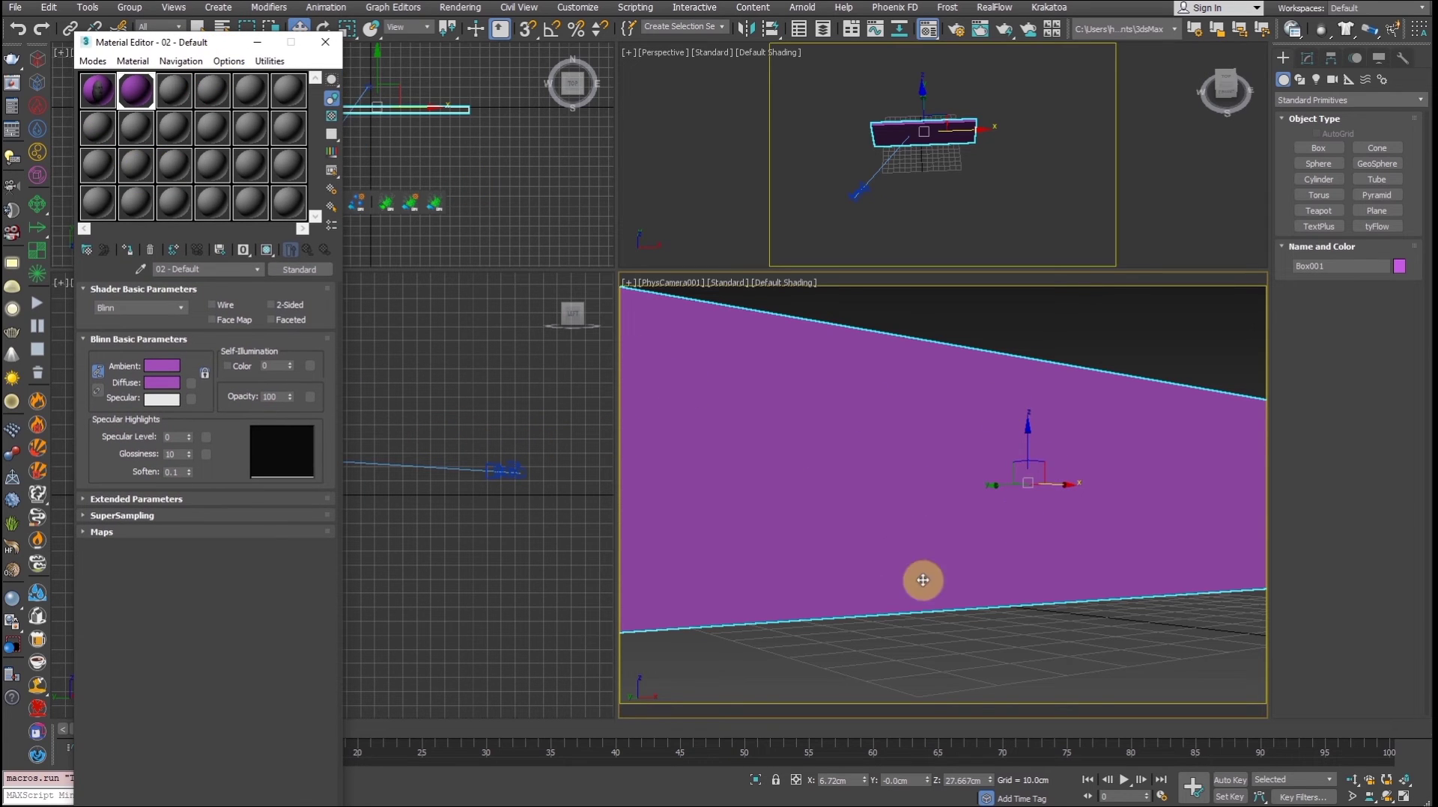
{"action": "right_click", "coordinate": [911, 489]}
{"action": "left_click", "coordinate": [936, 405]}
{"action": "left_click", "coordinate": [1034, 483]}
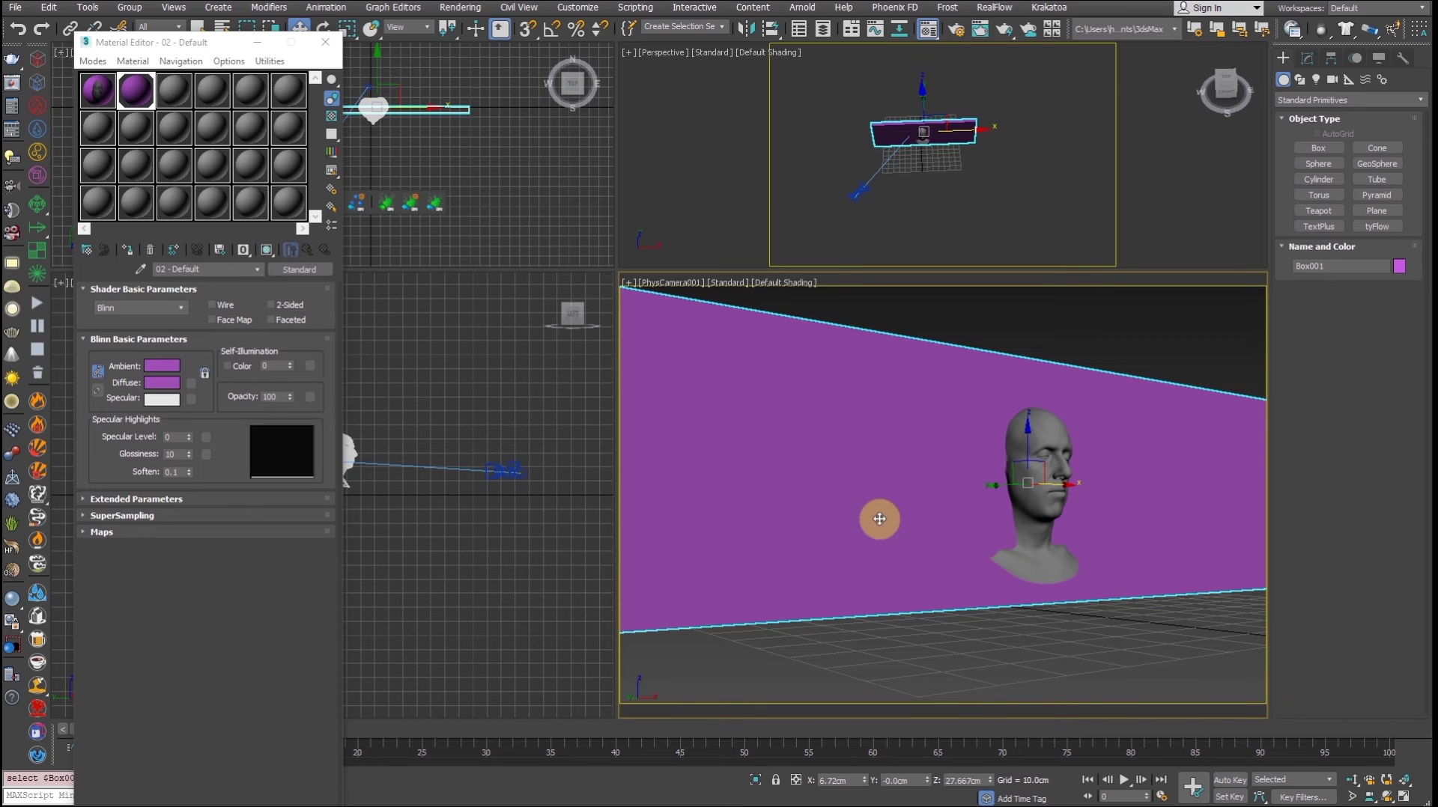
- Preview the Frame to destorted.jpg bitmap of the first sample material and assign that material to the selected wall
{"action": "left_click", "coordinate": [101, 101]}
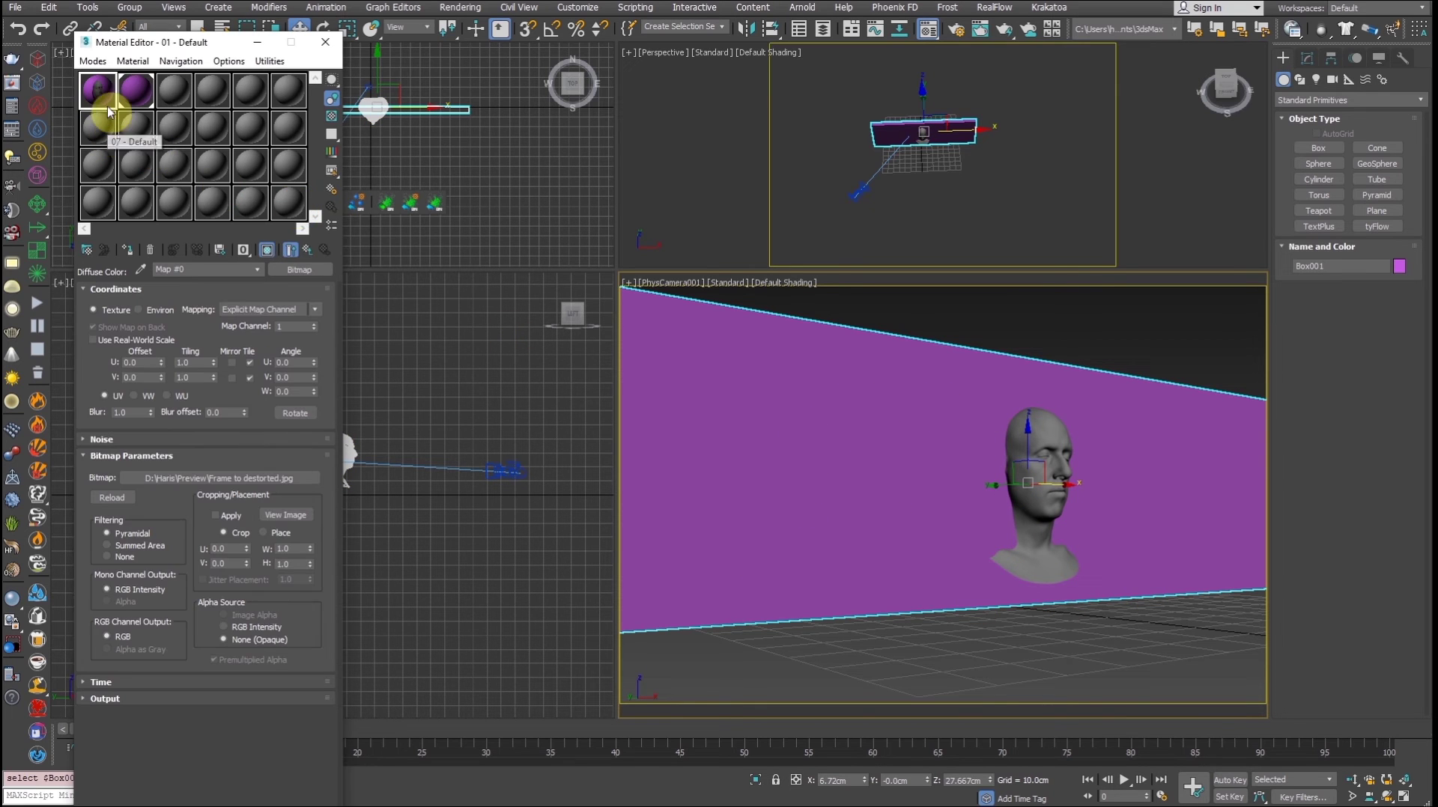
{"action": "left_click", "coordinate": [296, 516]}
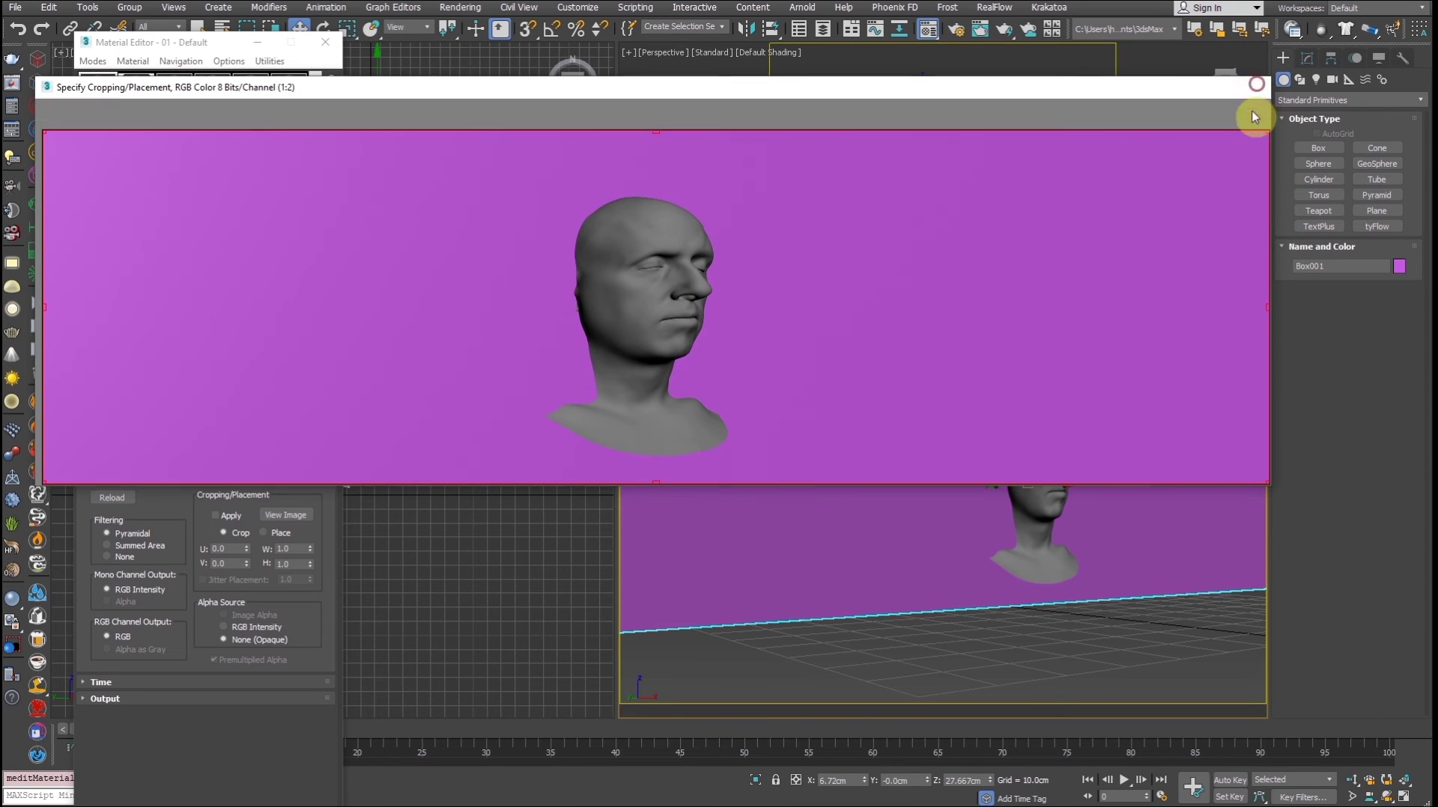
{"action": "left_click", "coordinate": [1254, 87]}
{"action": "left_click", "coordinate": [128, 249]}
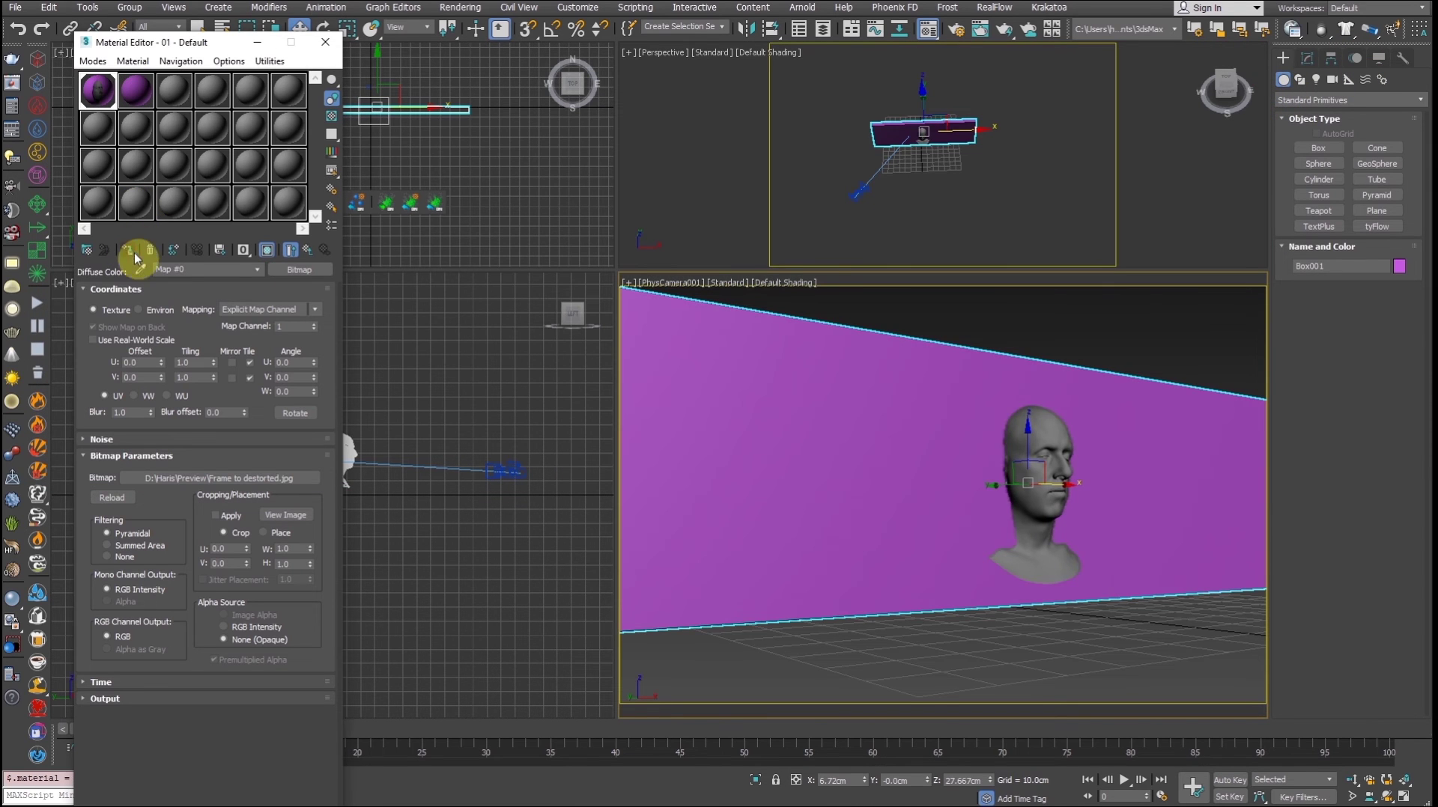
- Select the head model in front of the wall and hide it
{"action": "left_click", "coordinate": [1042, 413]}
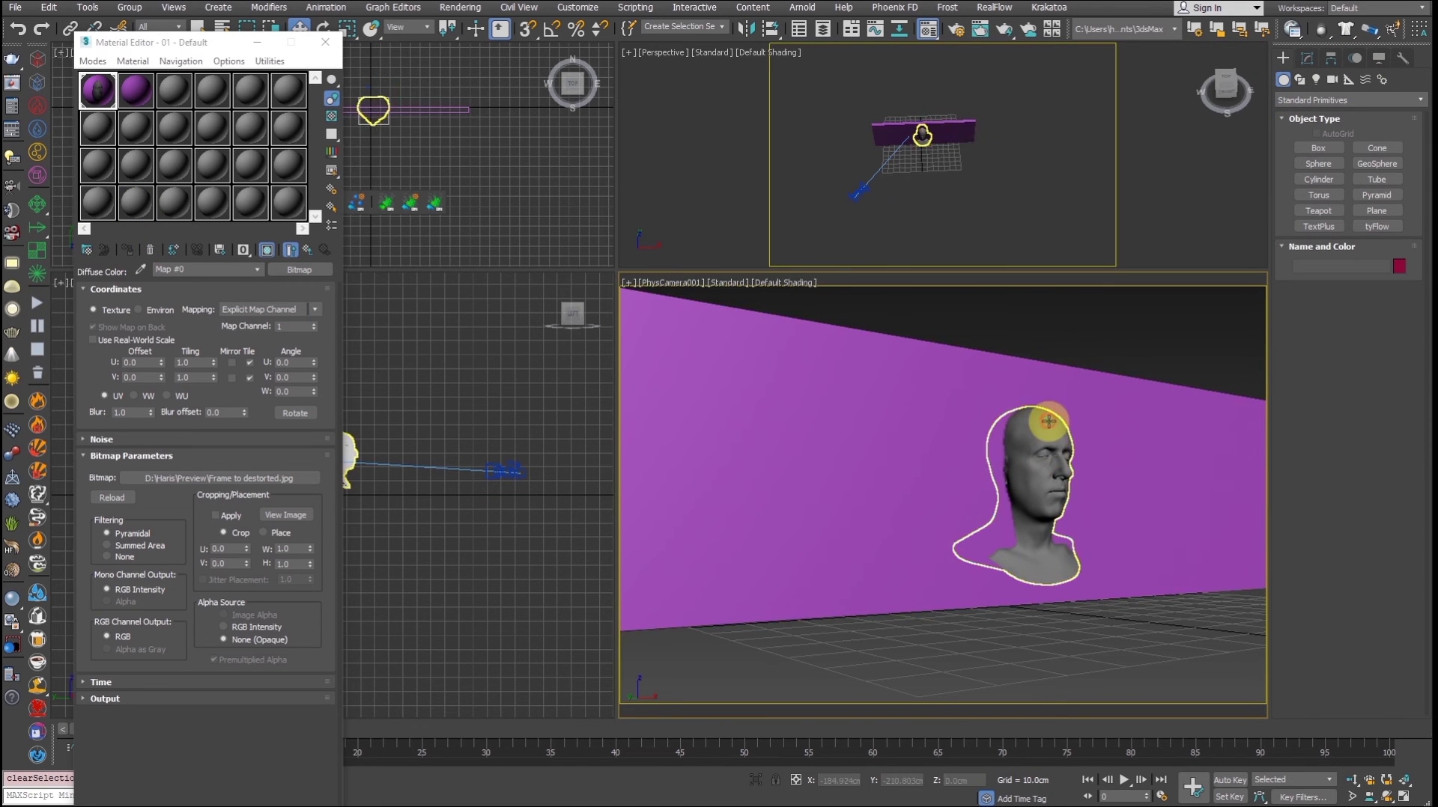
{"action": "right_click", "coordinate": [1045, 416]}
{"action": "left_click", "coordinate": [1091, 367]}
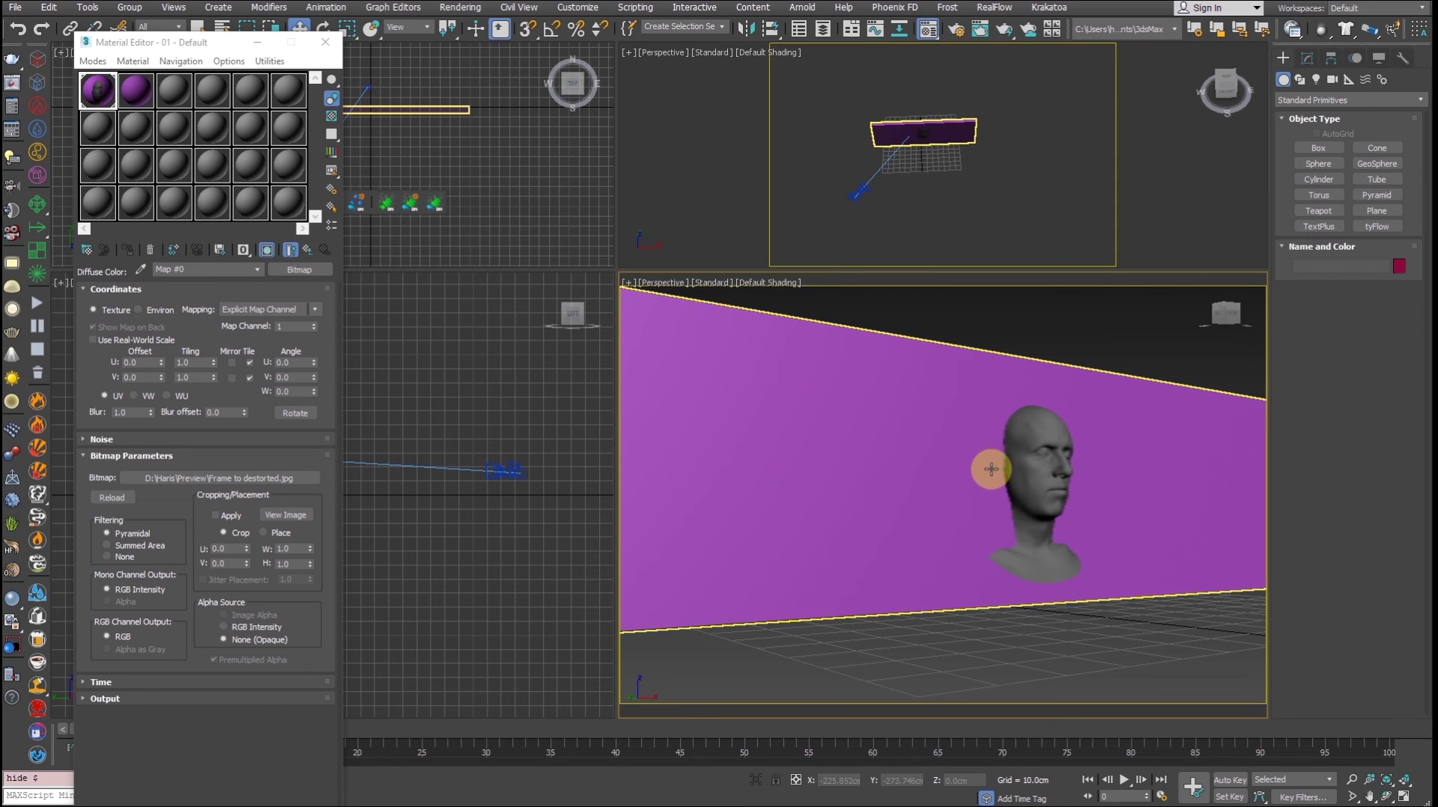
- Orbit around the textured wall in a perspective view and return the viewport to PhysCamera001 to examine the head illusion
{"action": "key", "text": "e"}
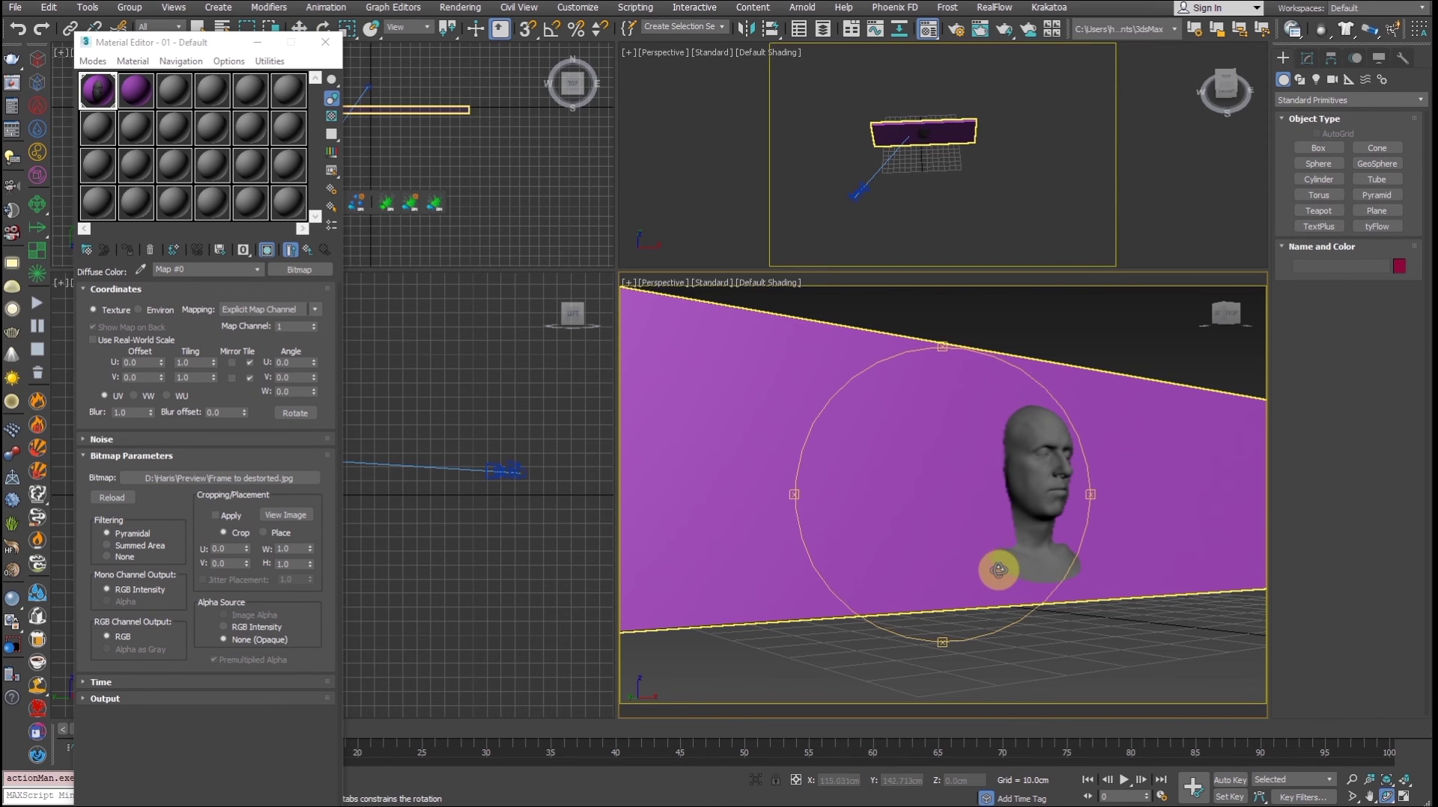
{"action": "middle_click_drag", "start_coordinate": [999, 570], "coordinate": [1024, 551], "text": "alt"}
{"action": "key", "text": "c"}
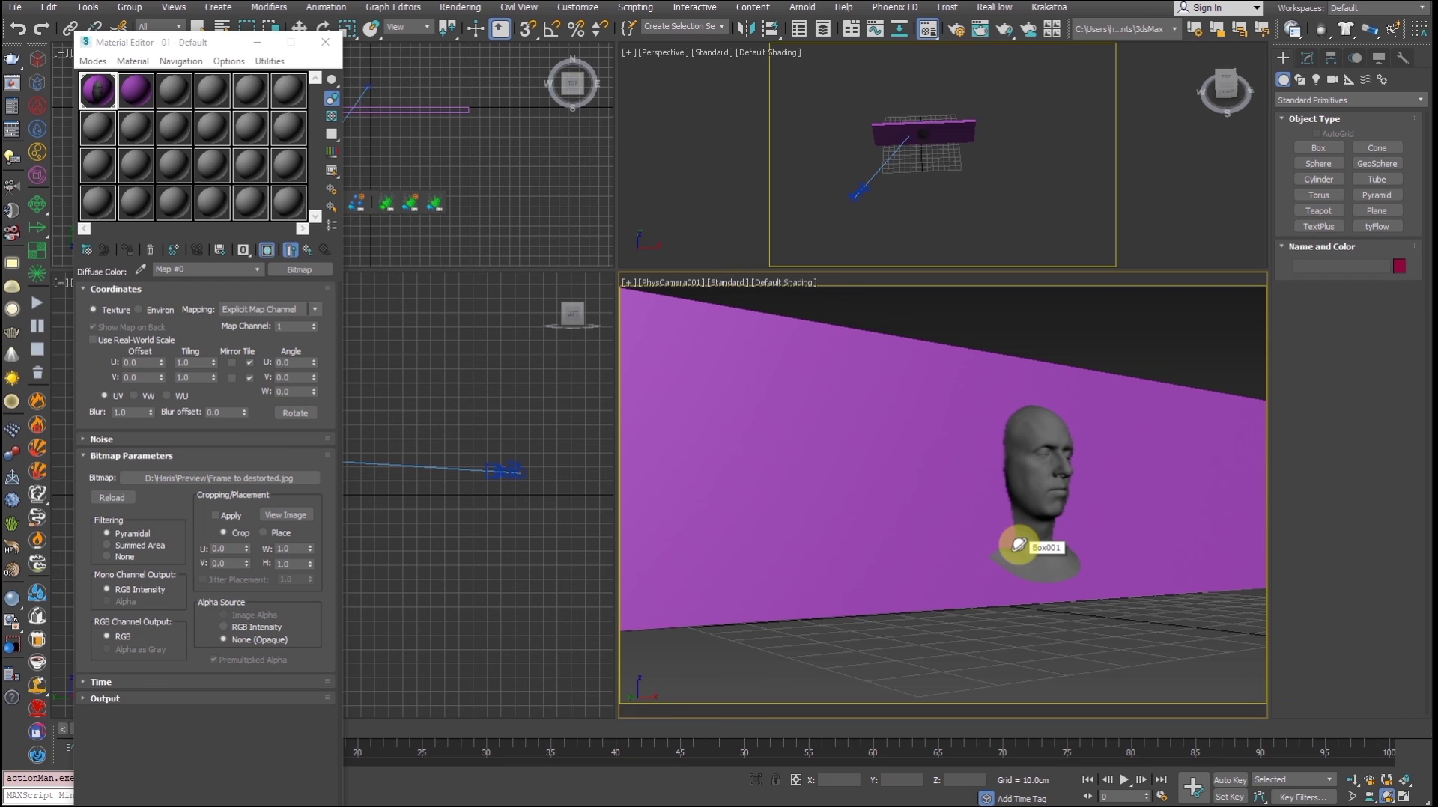
{"action": "key", "text": "w"}
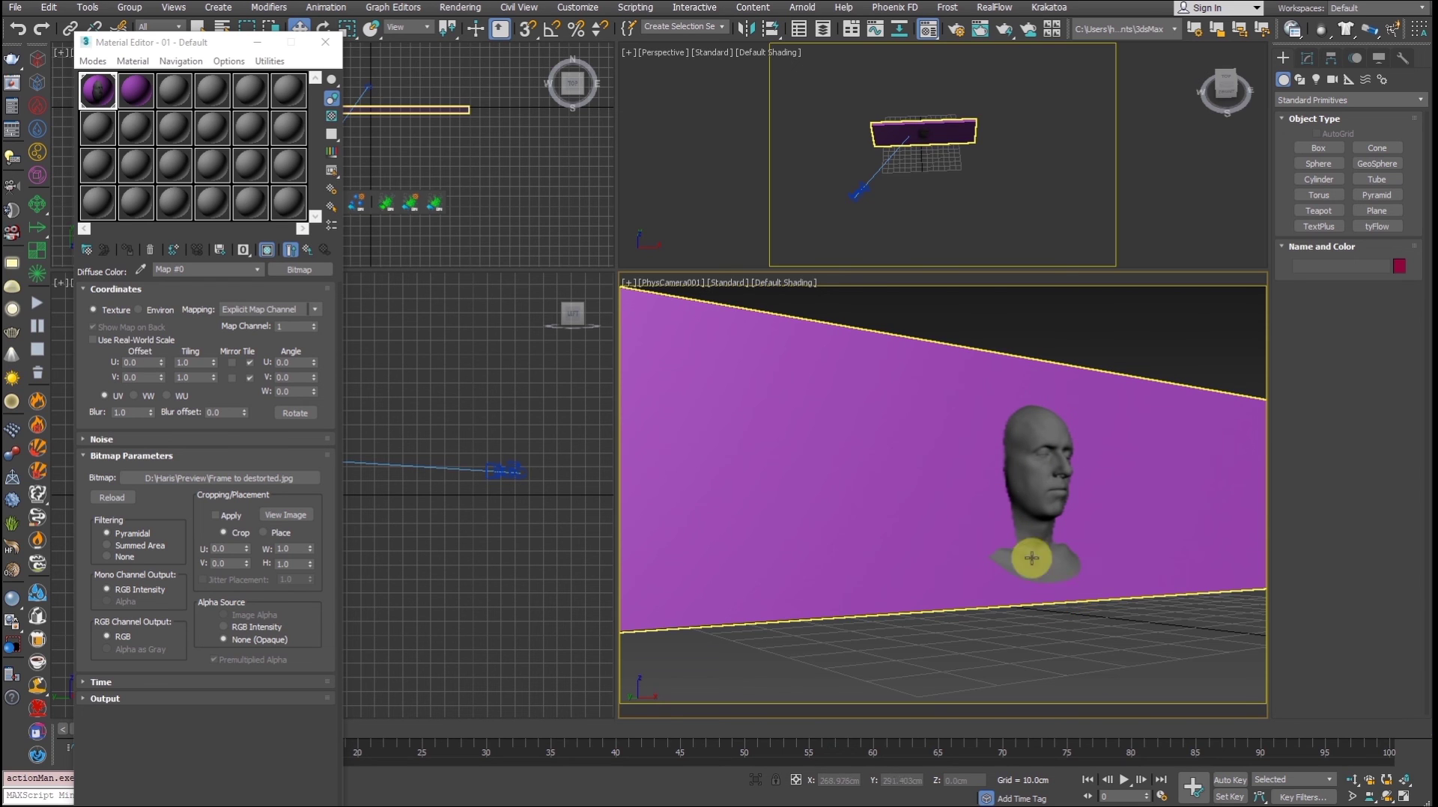
{"action": "left_click", "coordinate": [1031, 635]}
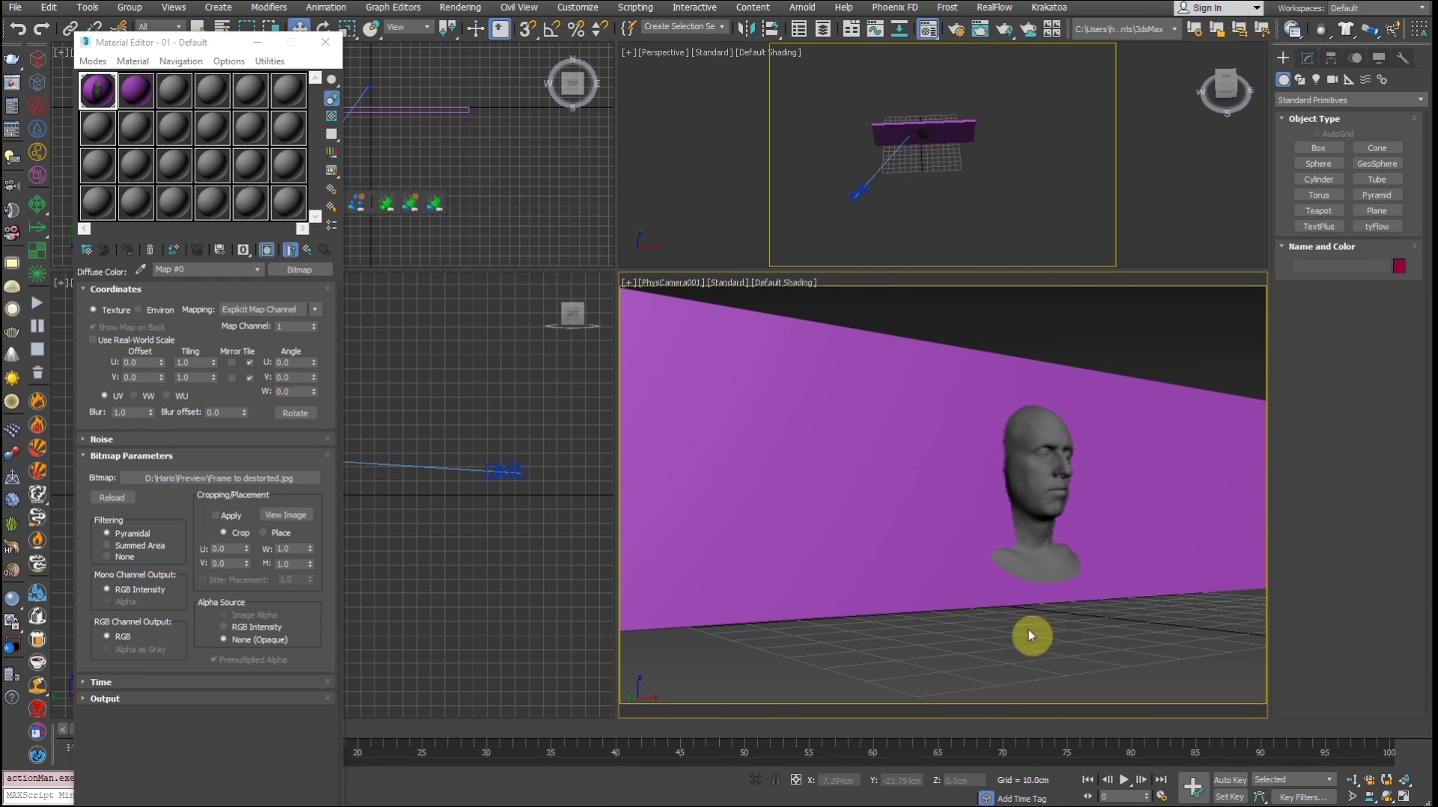
{"action": "key", "text": "ctrl+z"}
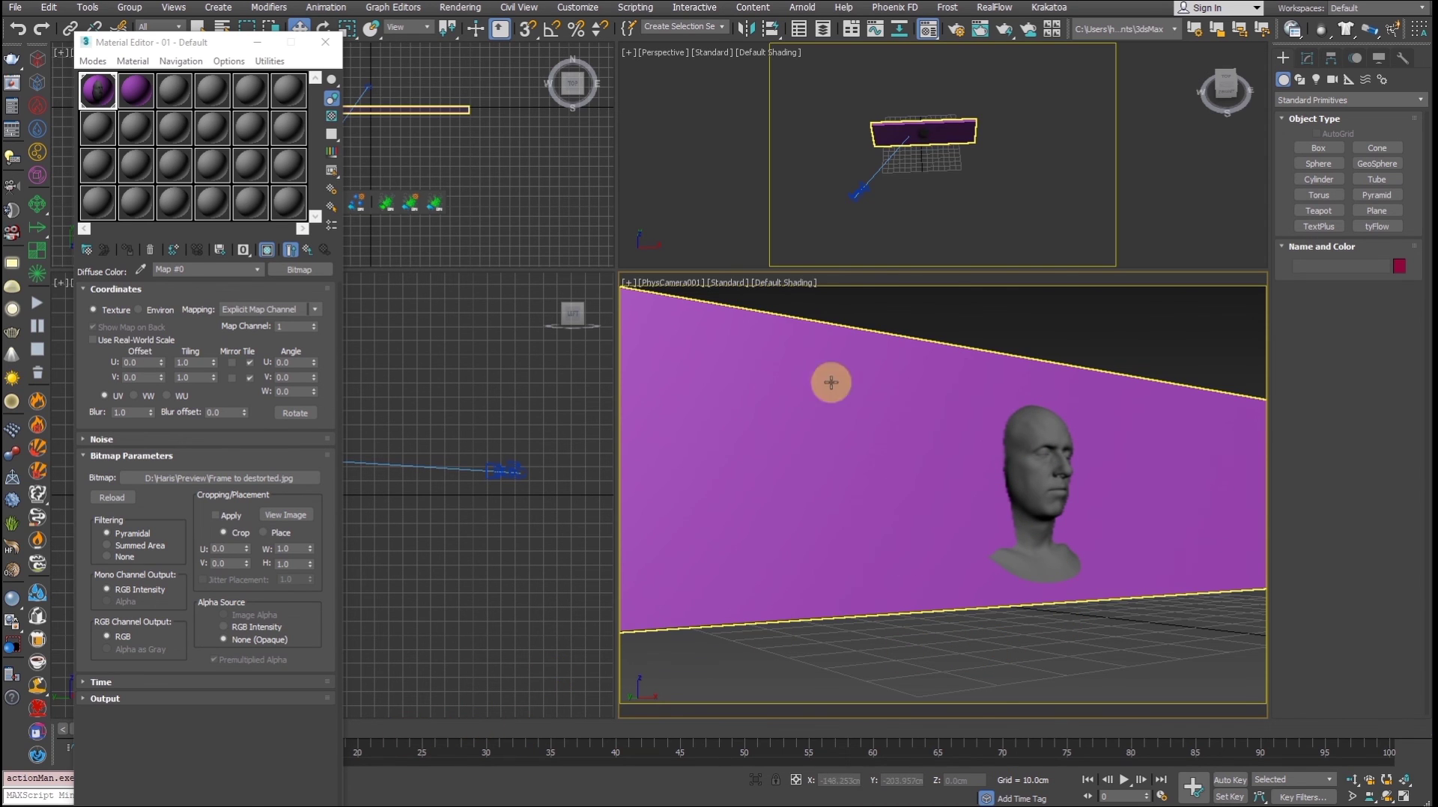